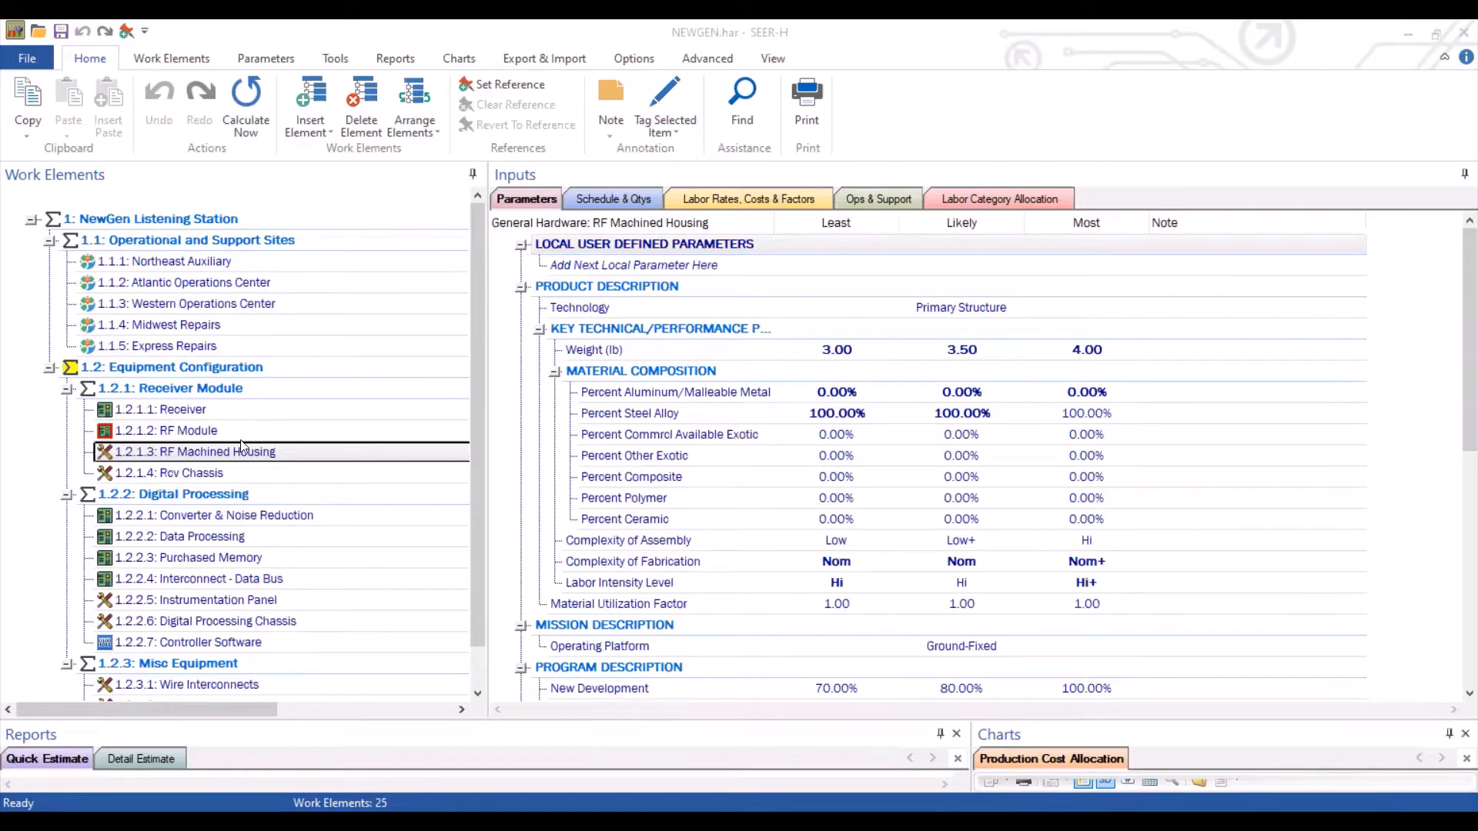
# Open the RF Machined Housing work element and set its acquisition category to Modification - Average
pyautogui.doubleClick(206, 459)
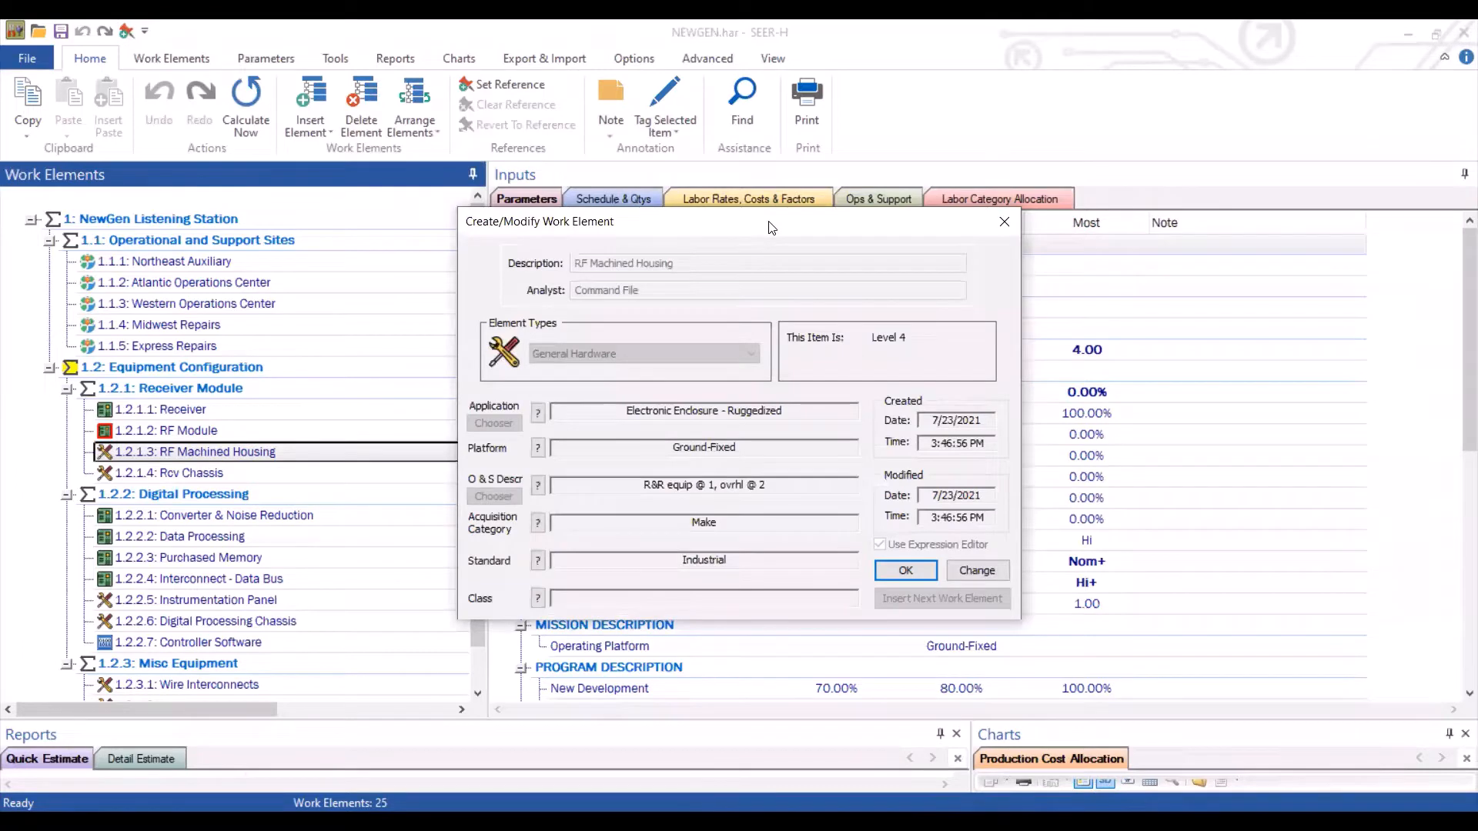
pyautogui.moveTo(771, 227); pyautogui.dragTo(492, 200)
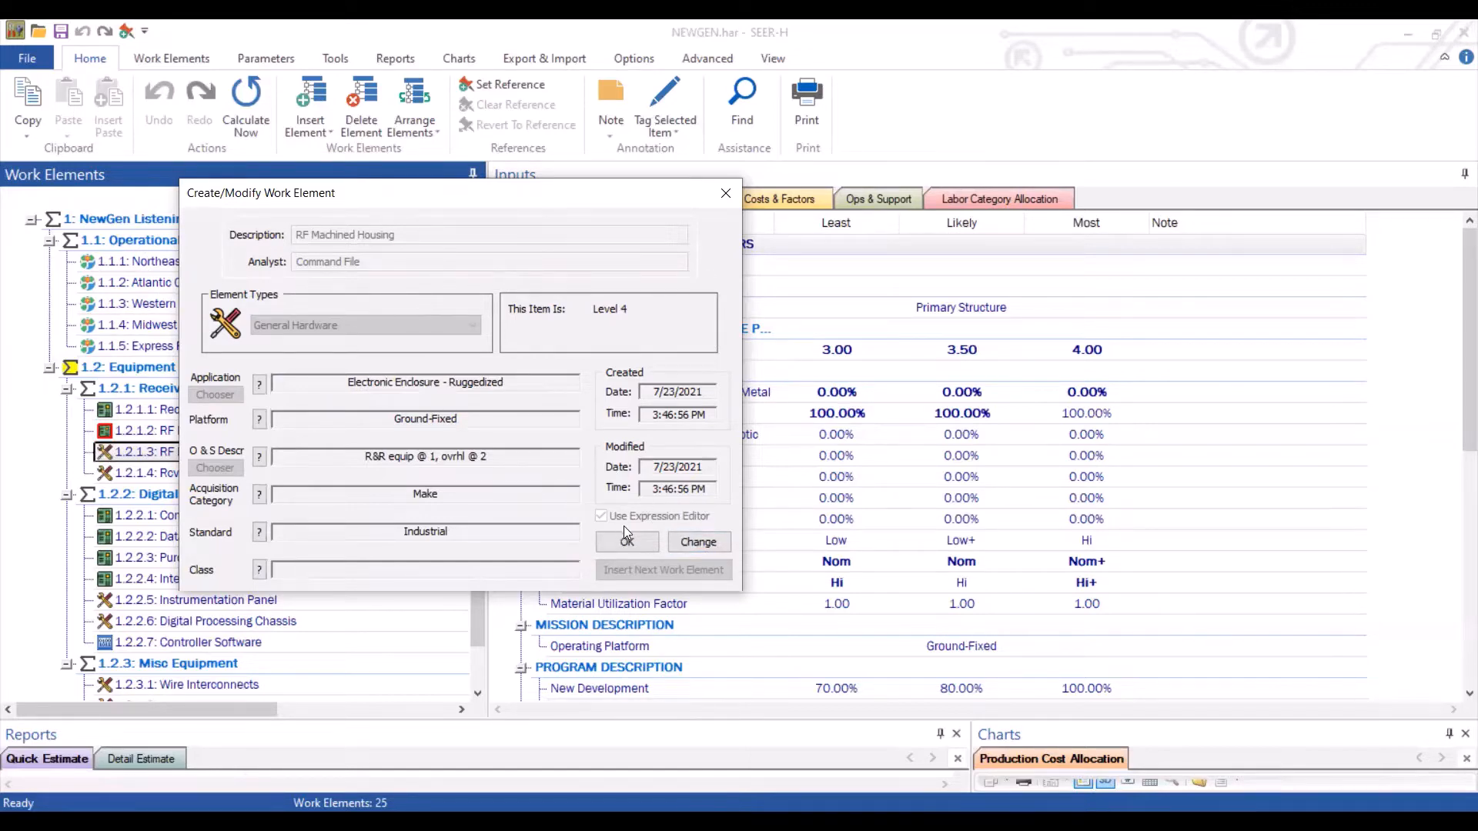
pyautogui.click(699, 543)
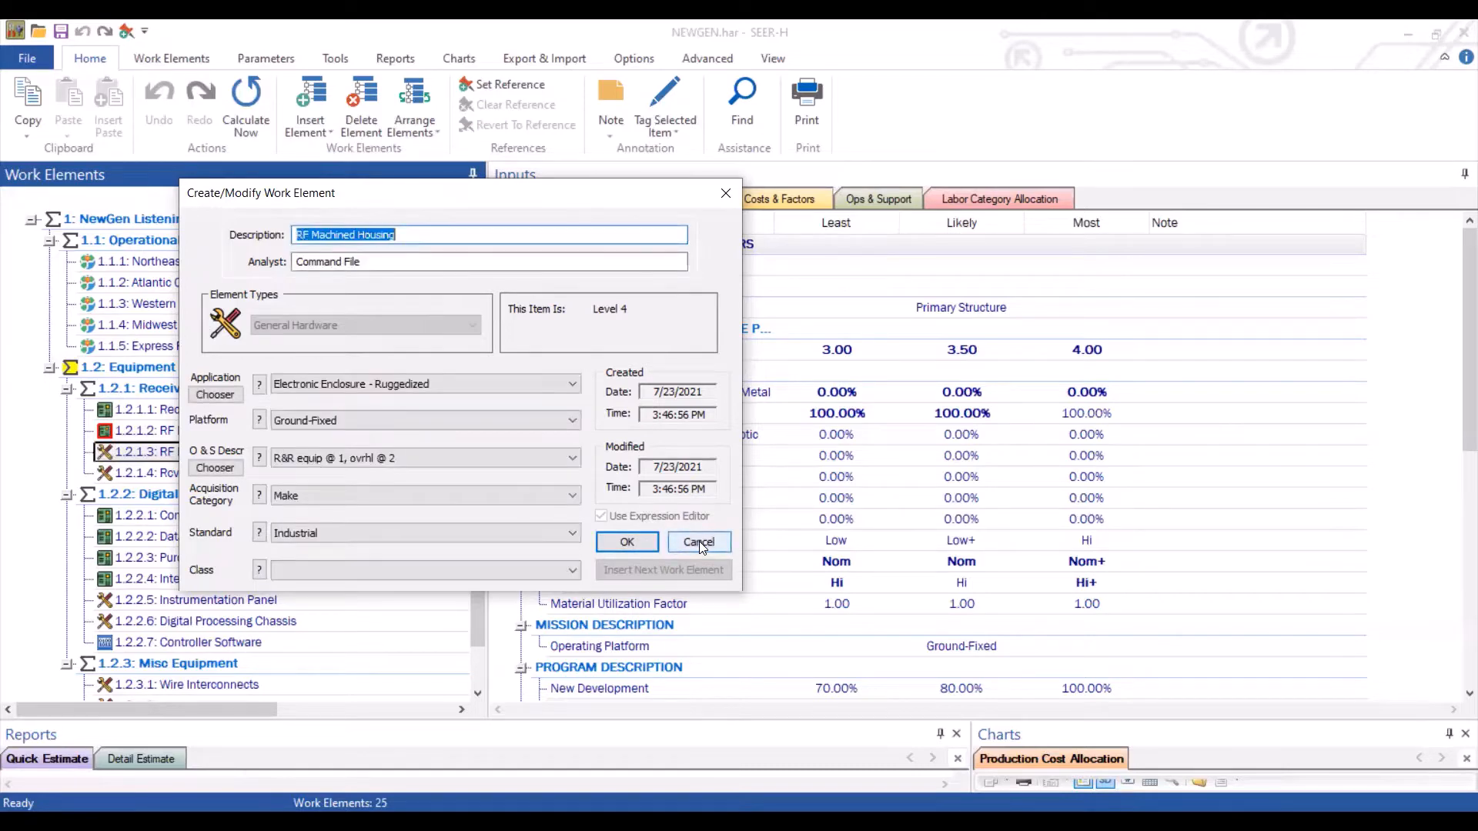
pyautogui.click(569, 384)
pyautogui.click(570, 385)
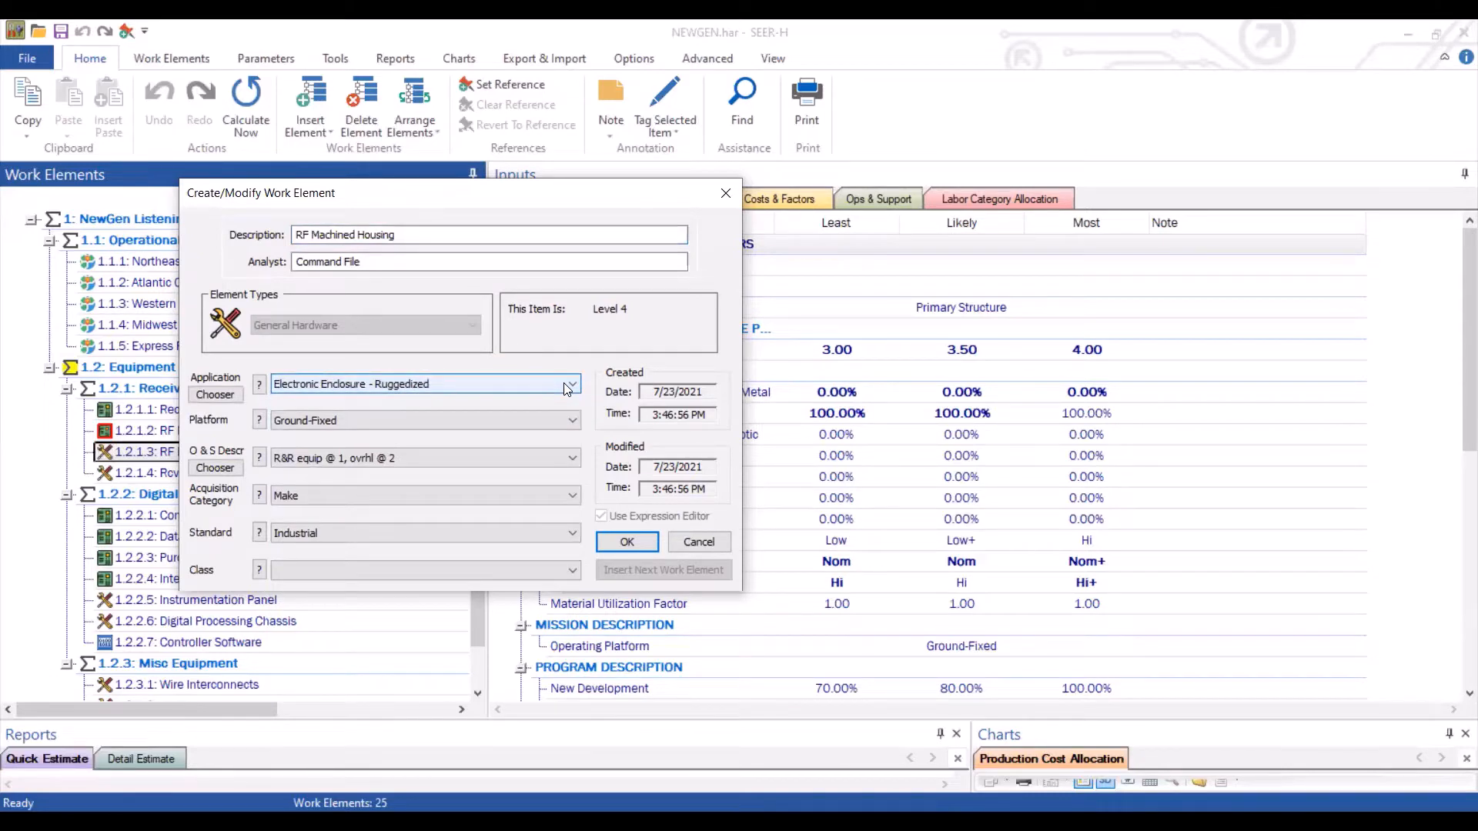
pyautogui.click(344, 497)
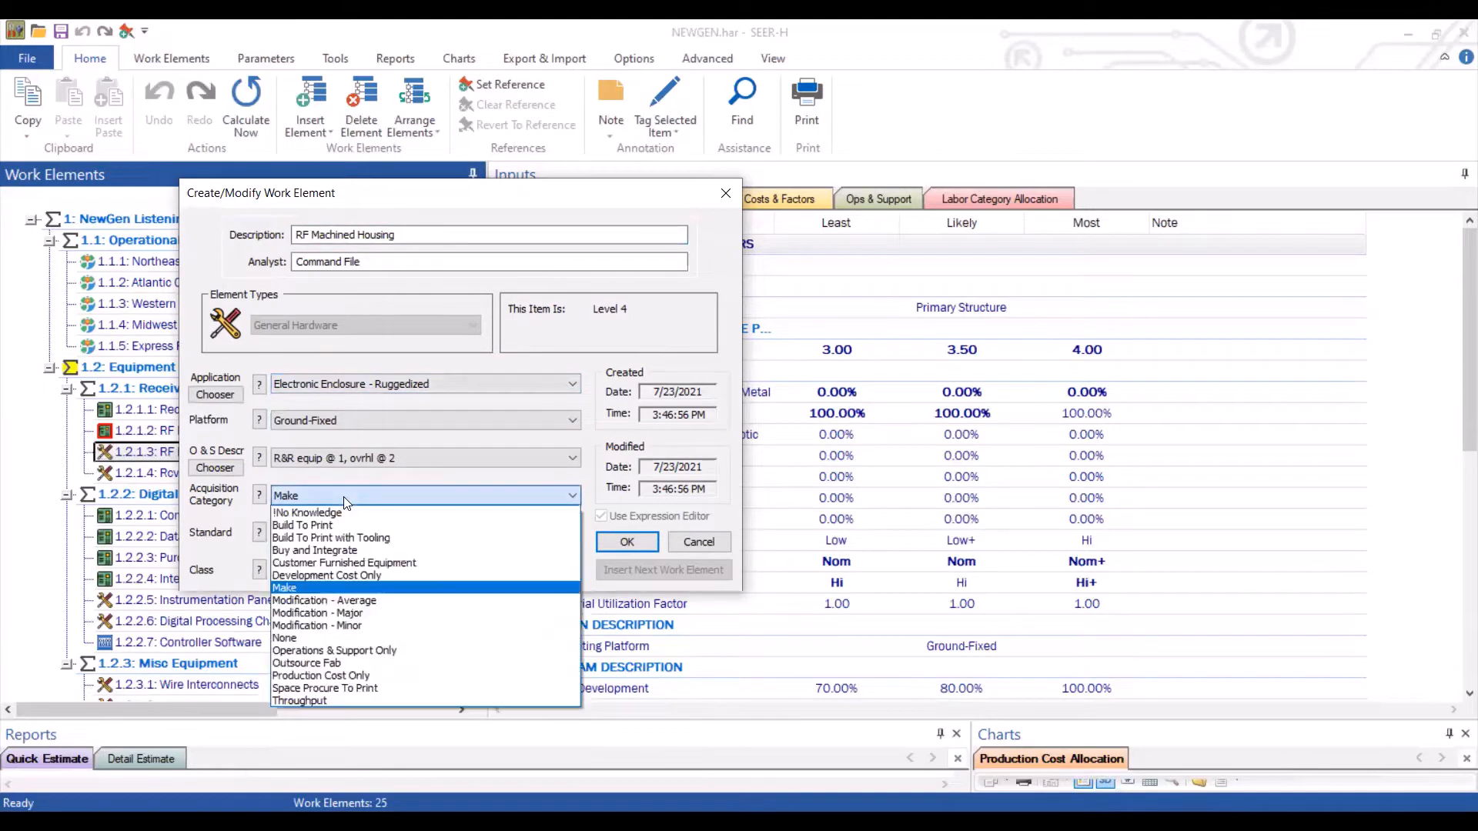
pyautogui.click(353, 603)
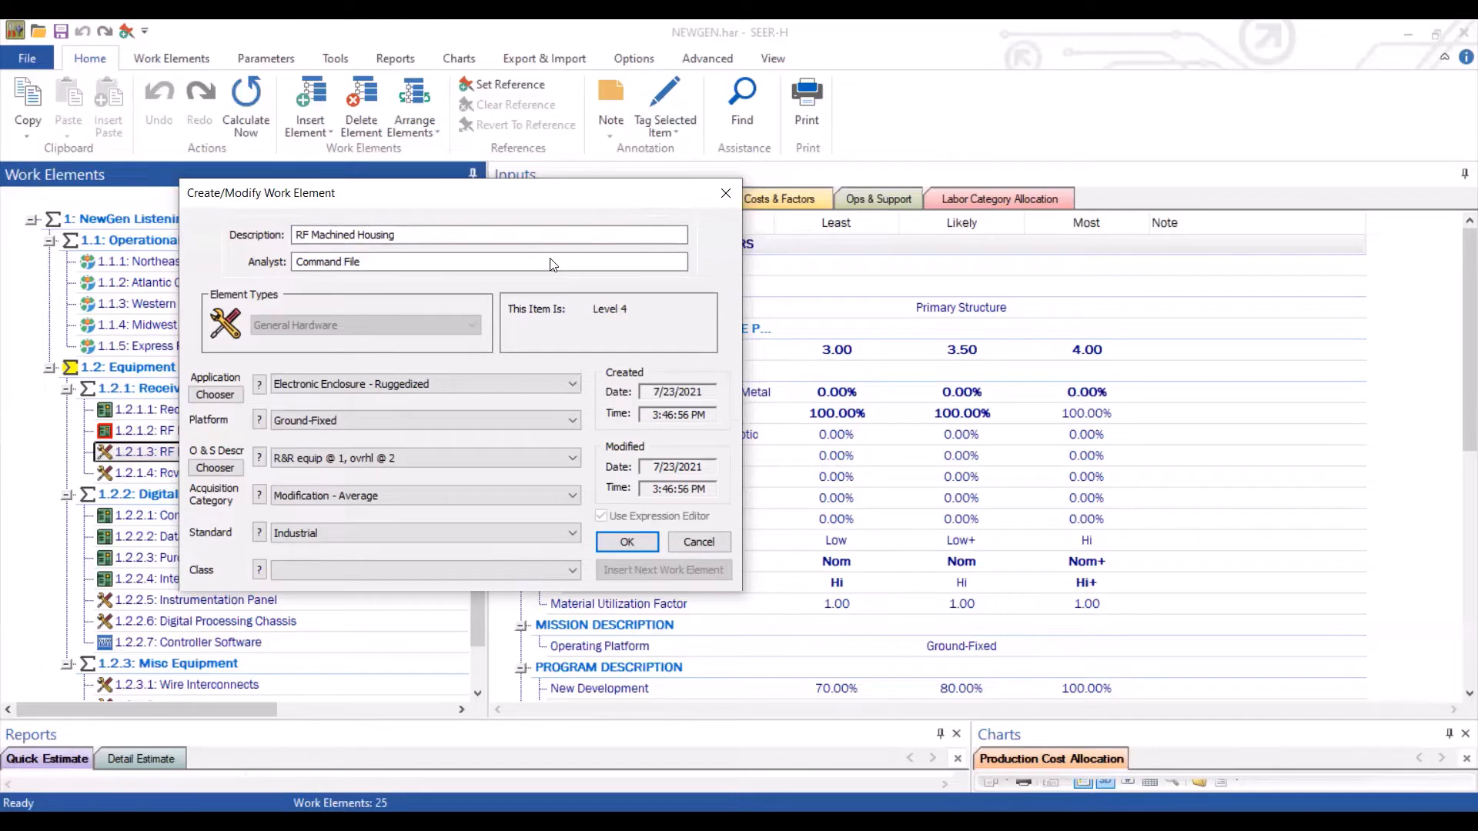
# Accept the change, reloading all knowledge bases for RF Machined Housing, and close the work element dialog
pyautogui.moveTo(655, 191); pyautogui.dragTo(456, 267)
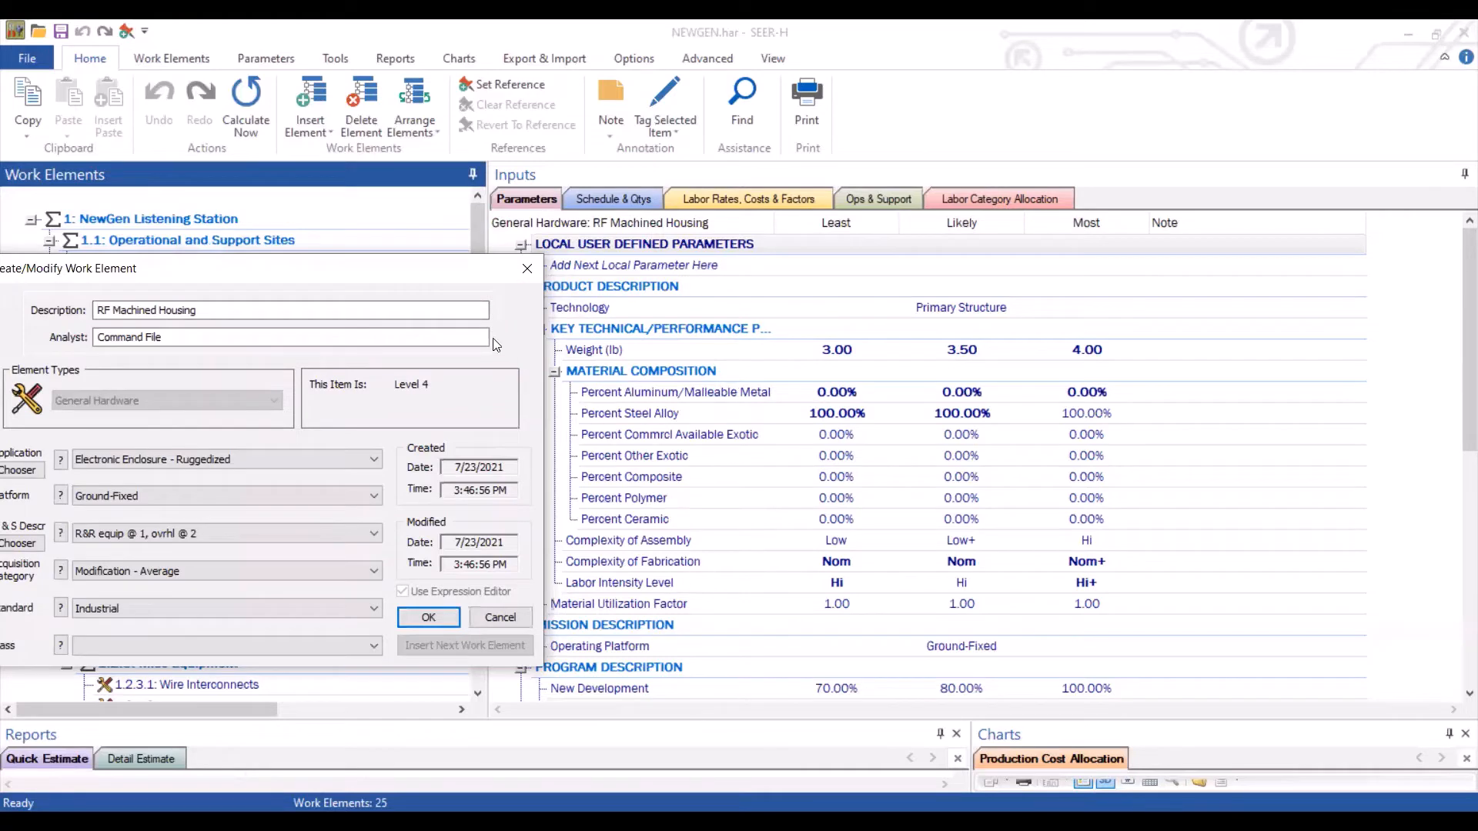
pyautogui.moveTo(418, 270); pyautogui.dragTo(760, 179)
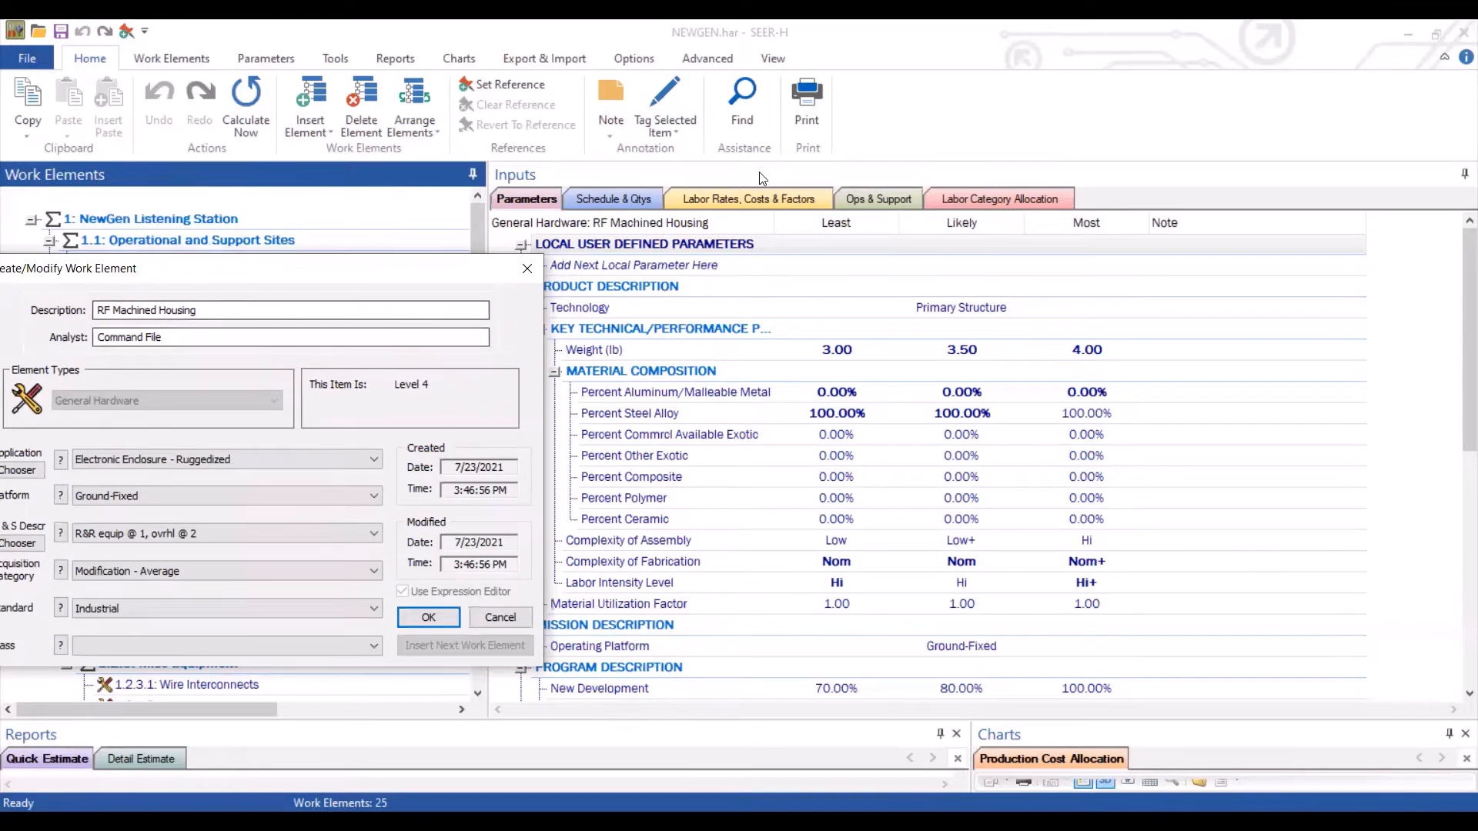
pyautogui.click(771, 525)
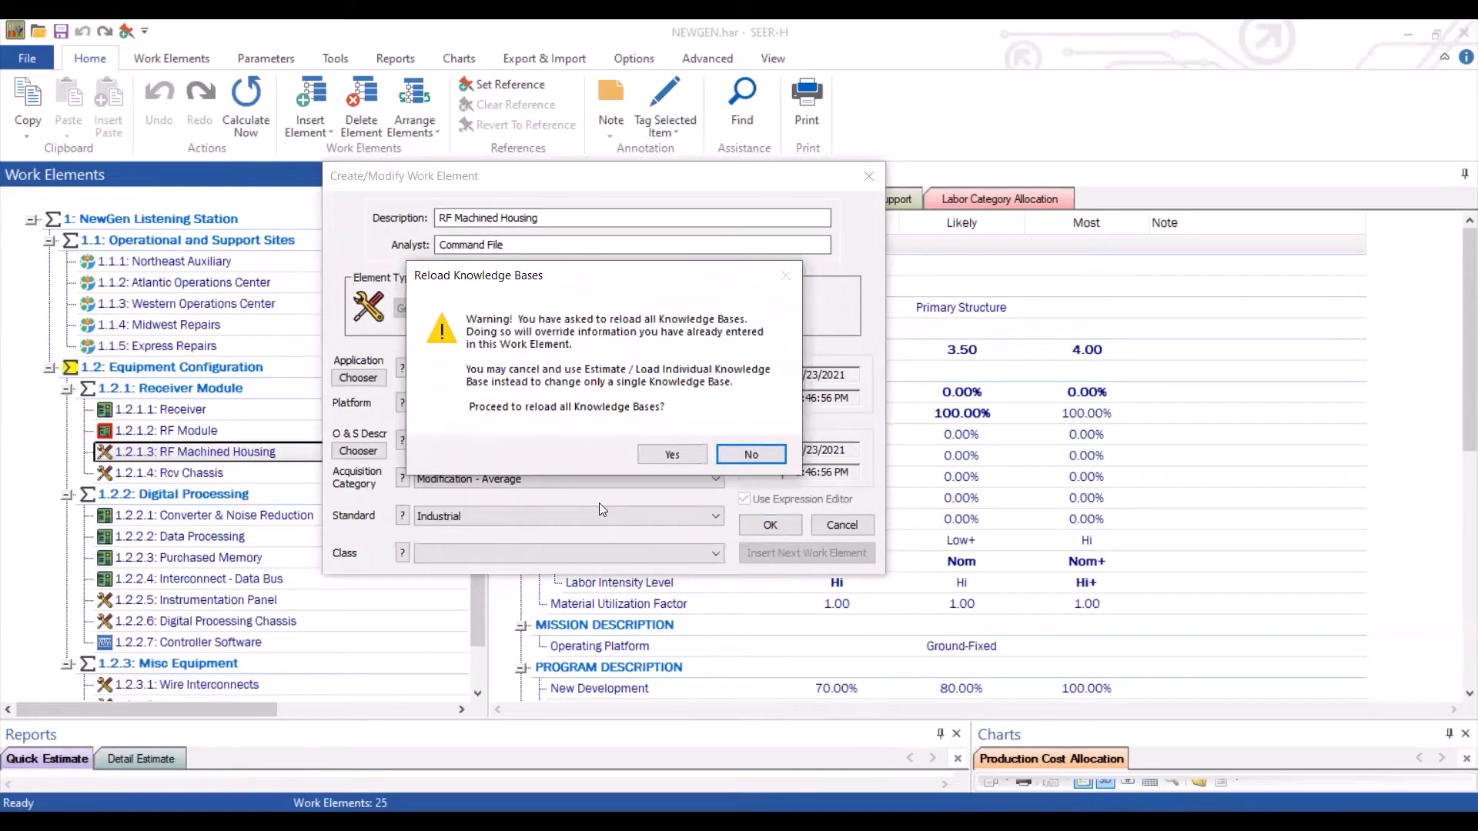
pyautogui.click(653, 457)
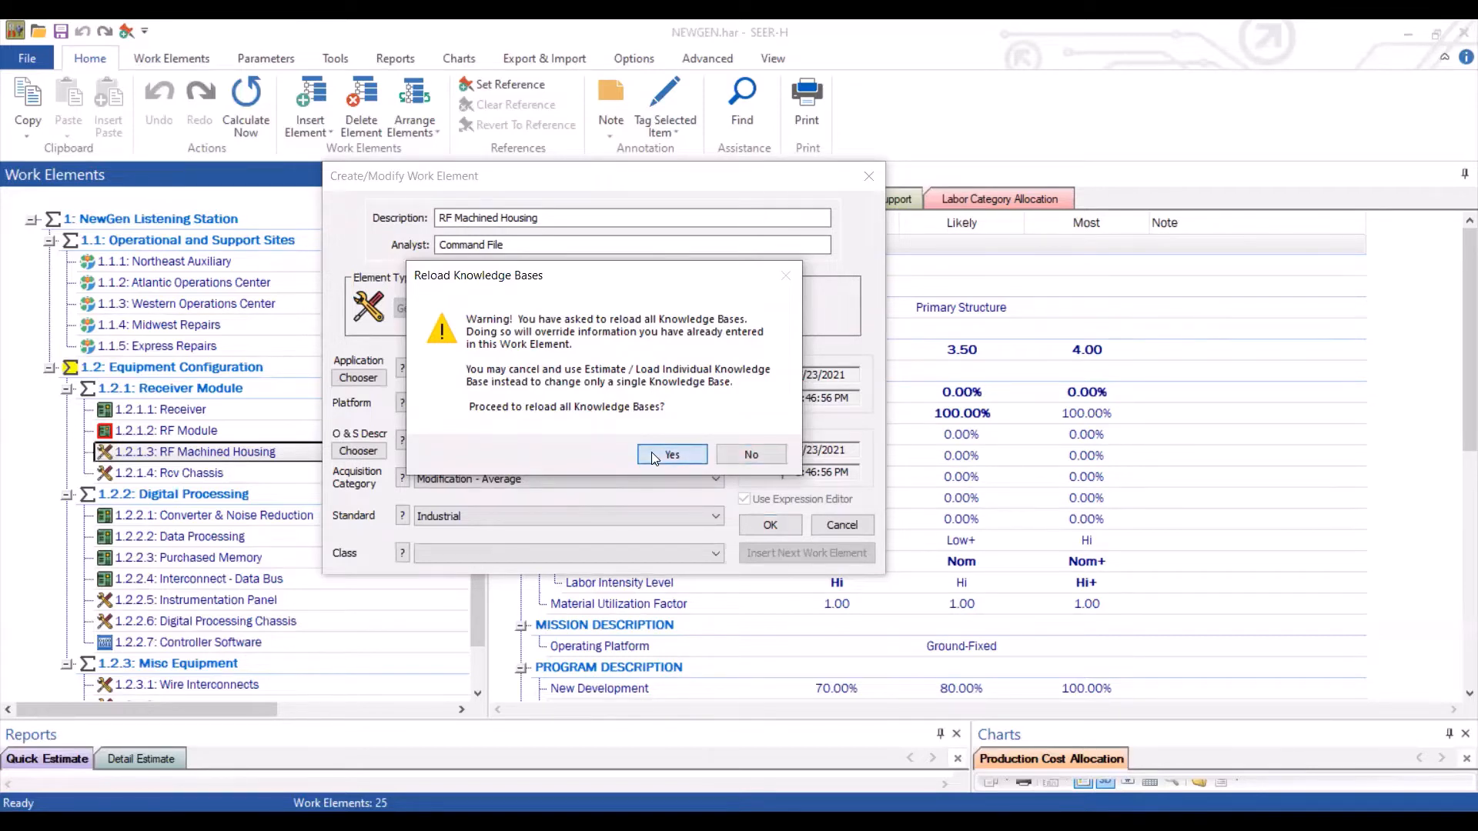
pyautogui.click(452, 457)
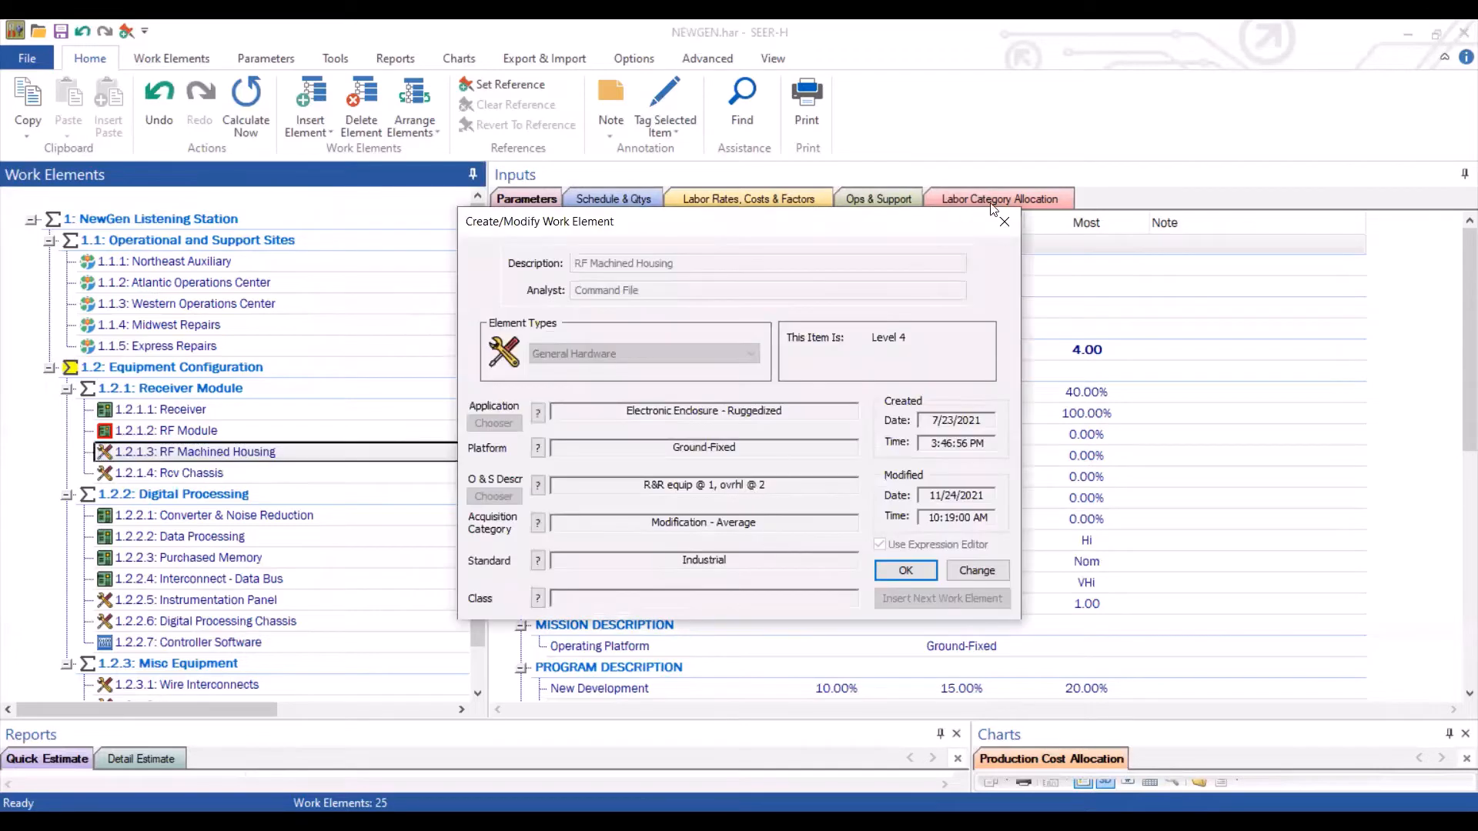
pyautogui.click(1008, 220)
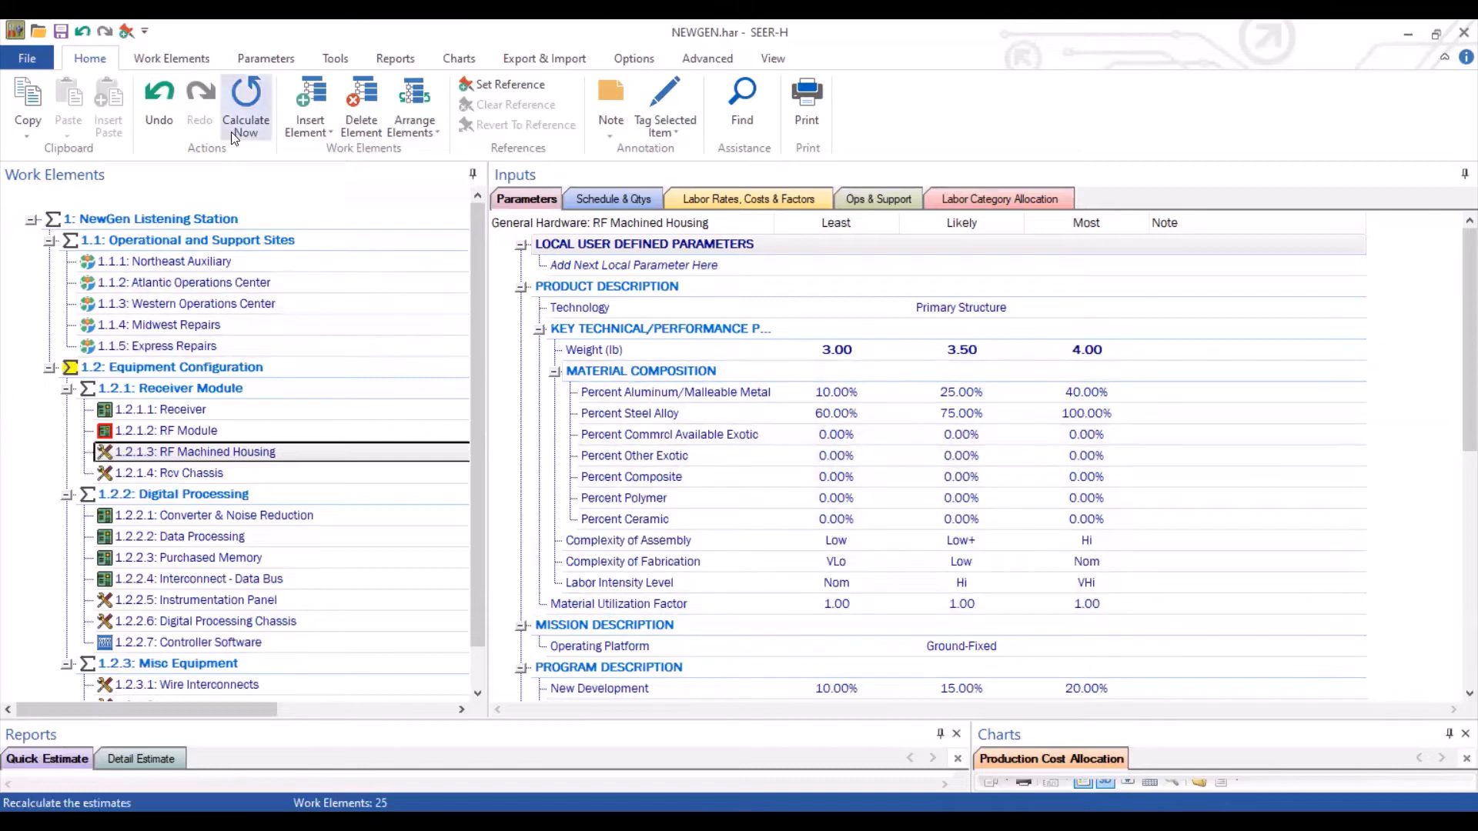
pyautogui.click(172, 60)
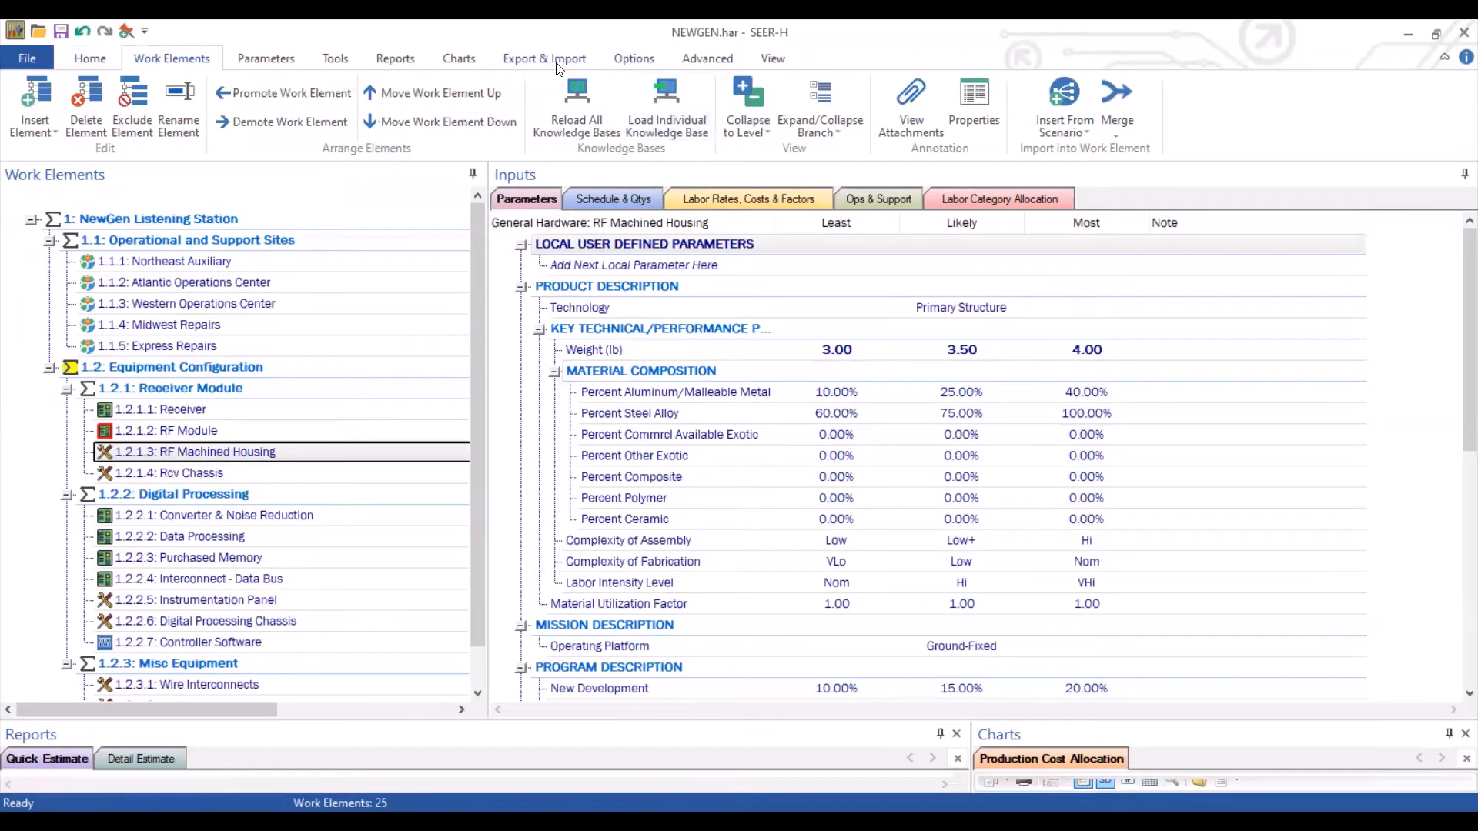
pyautogui.click(659, 99)
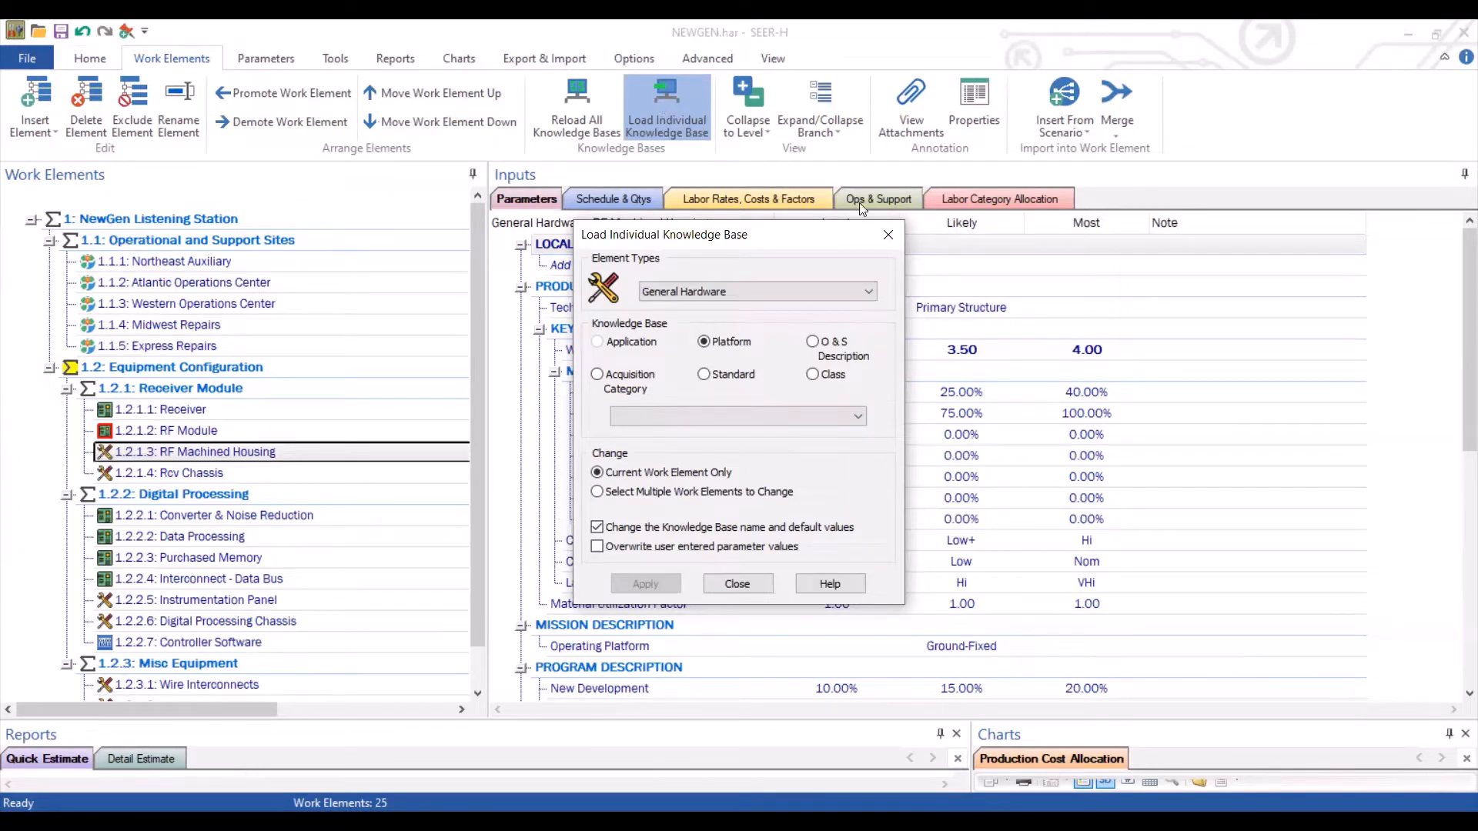
pyautogui.click(885, 234)
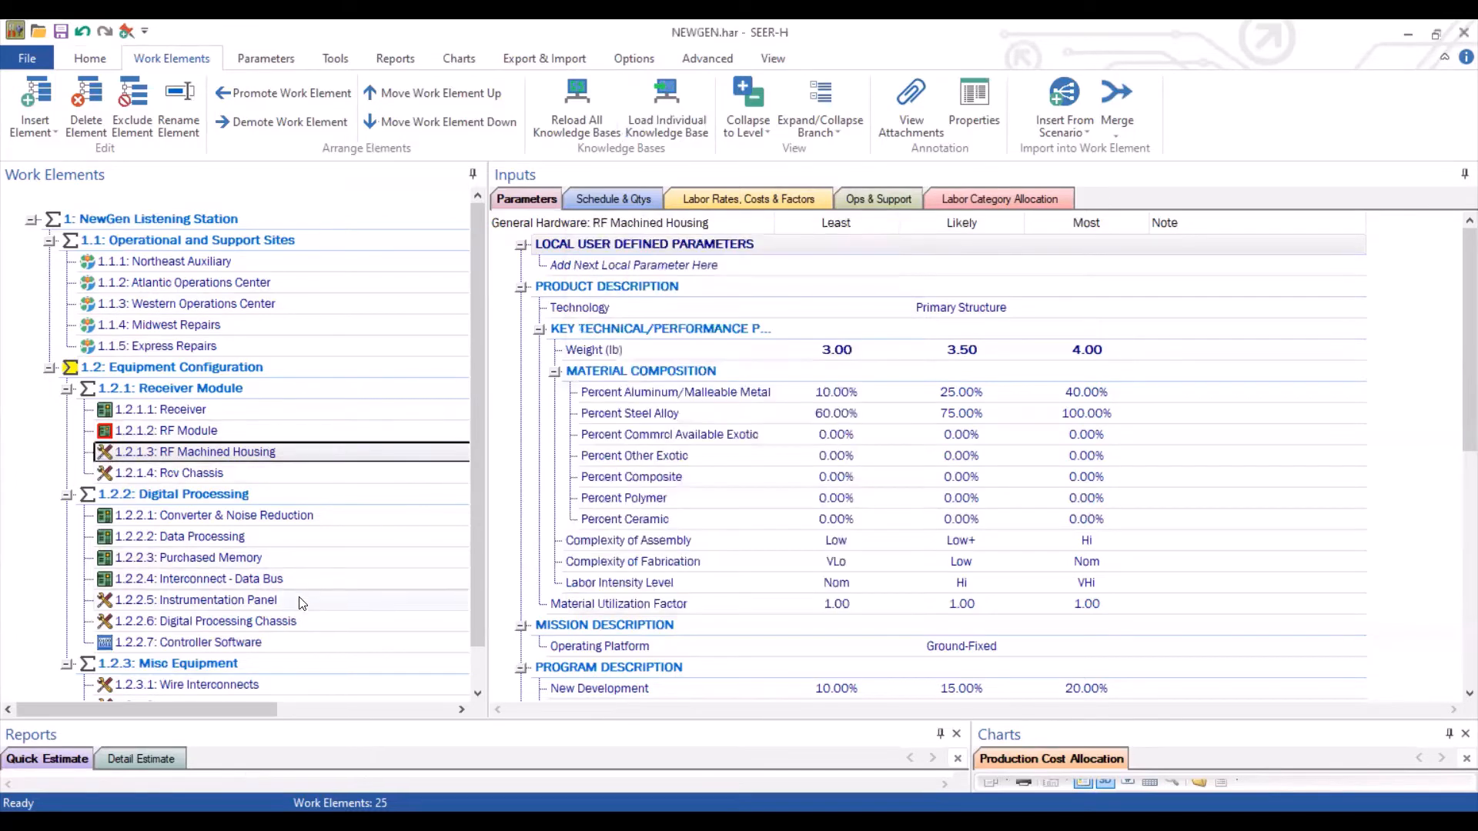
# Open the Instrumentation Panel work element's properties to review its knowledge base settings
pyautogui.click(300, 600)
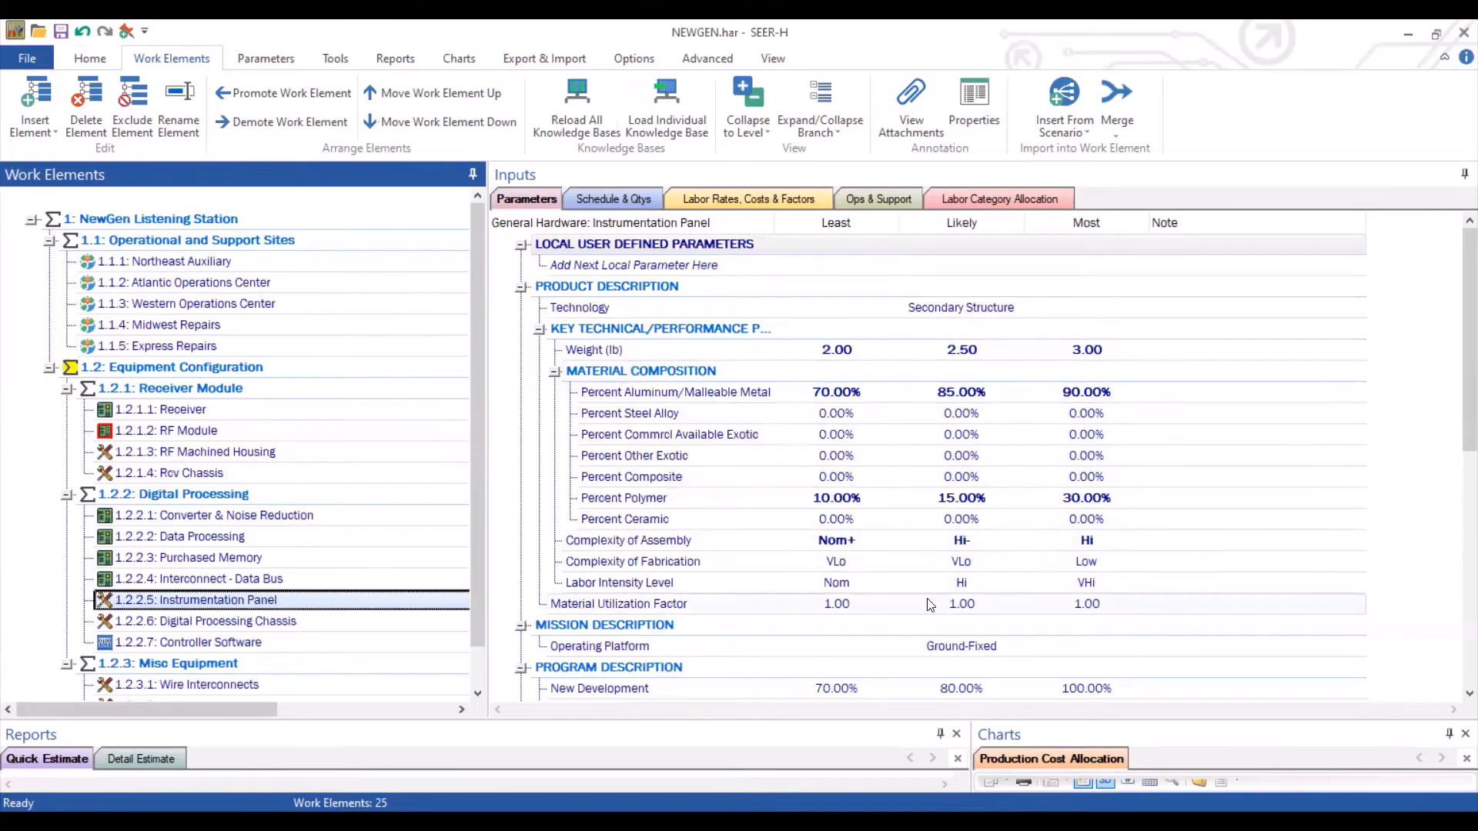
pyautogui.doubleClick(312, 595)
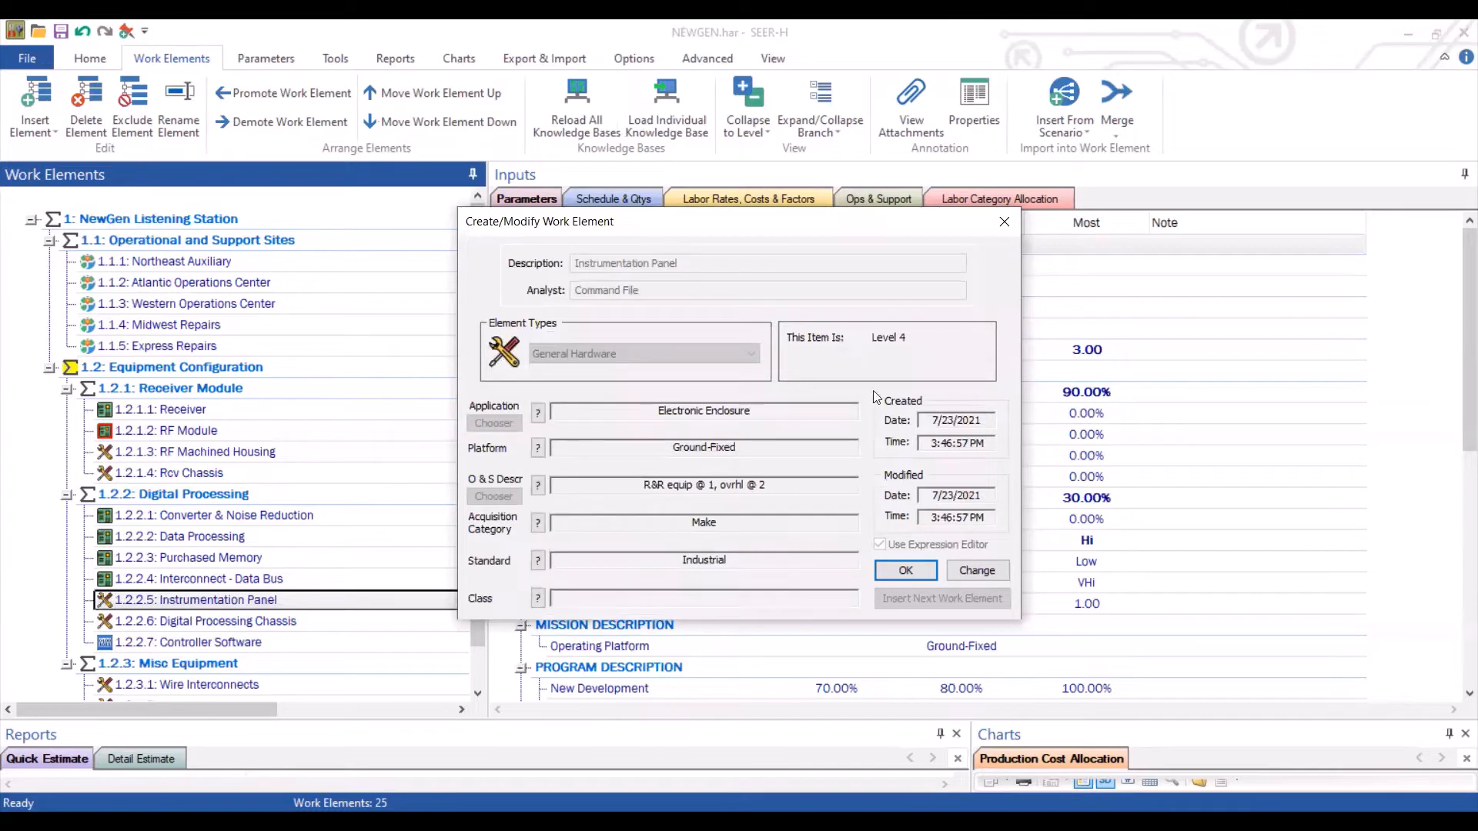
pyautogui.click(1005, 222)
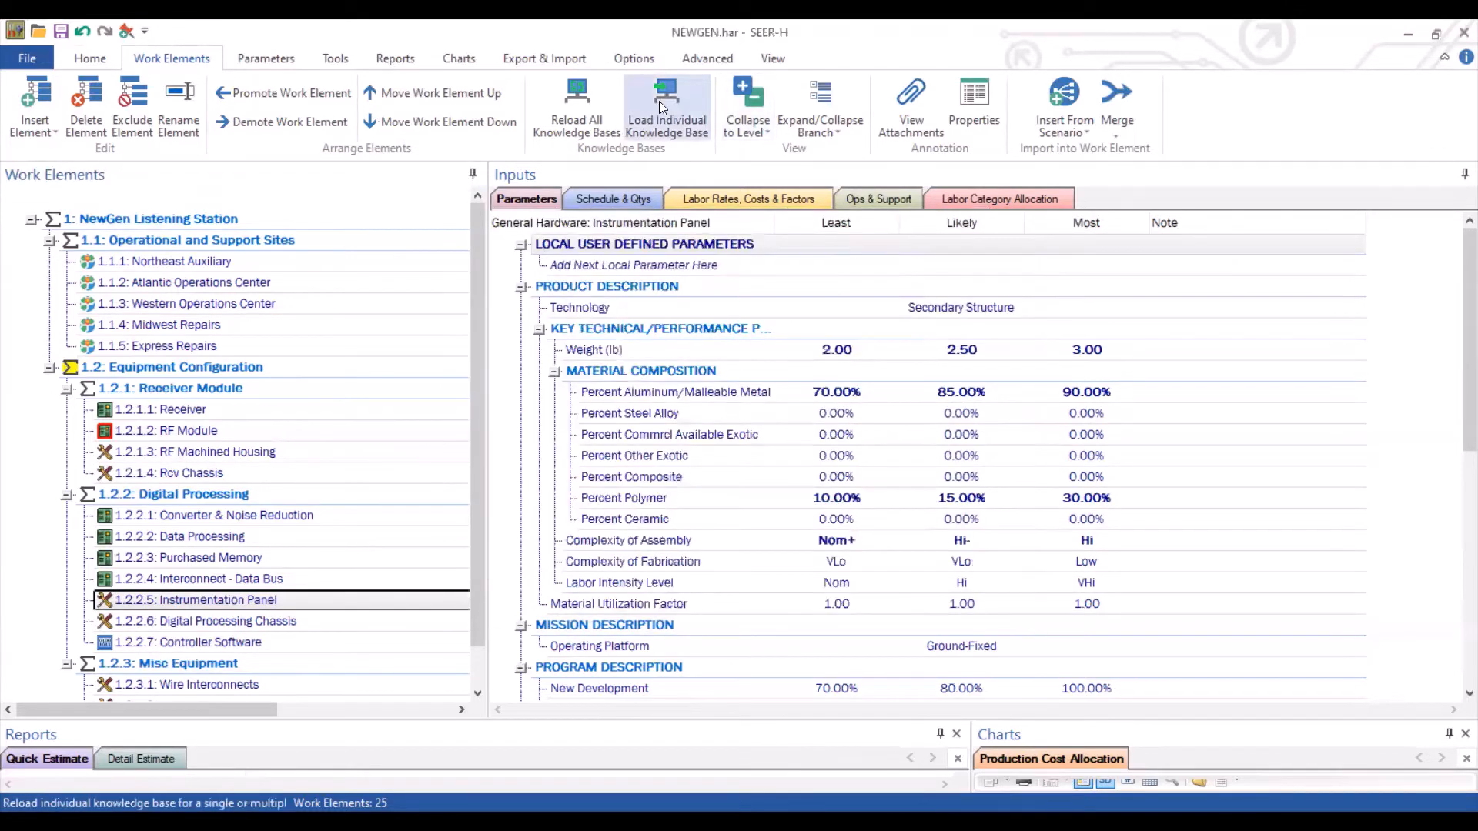
# Load the Modification - Average acquisition category knowledge base into the Instrumentation Panel only
pyautogui.click(659, 100)
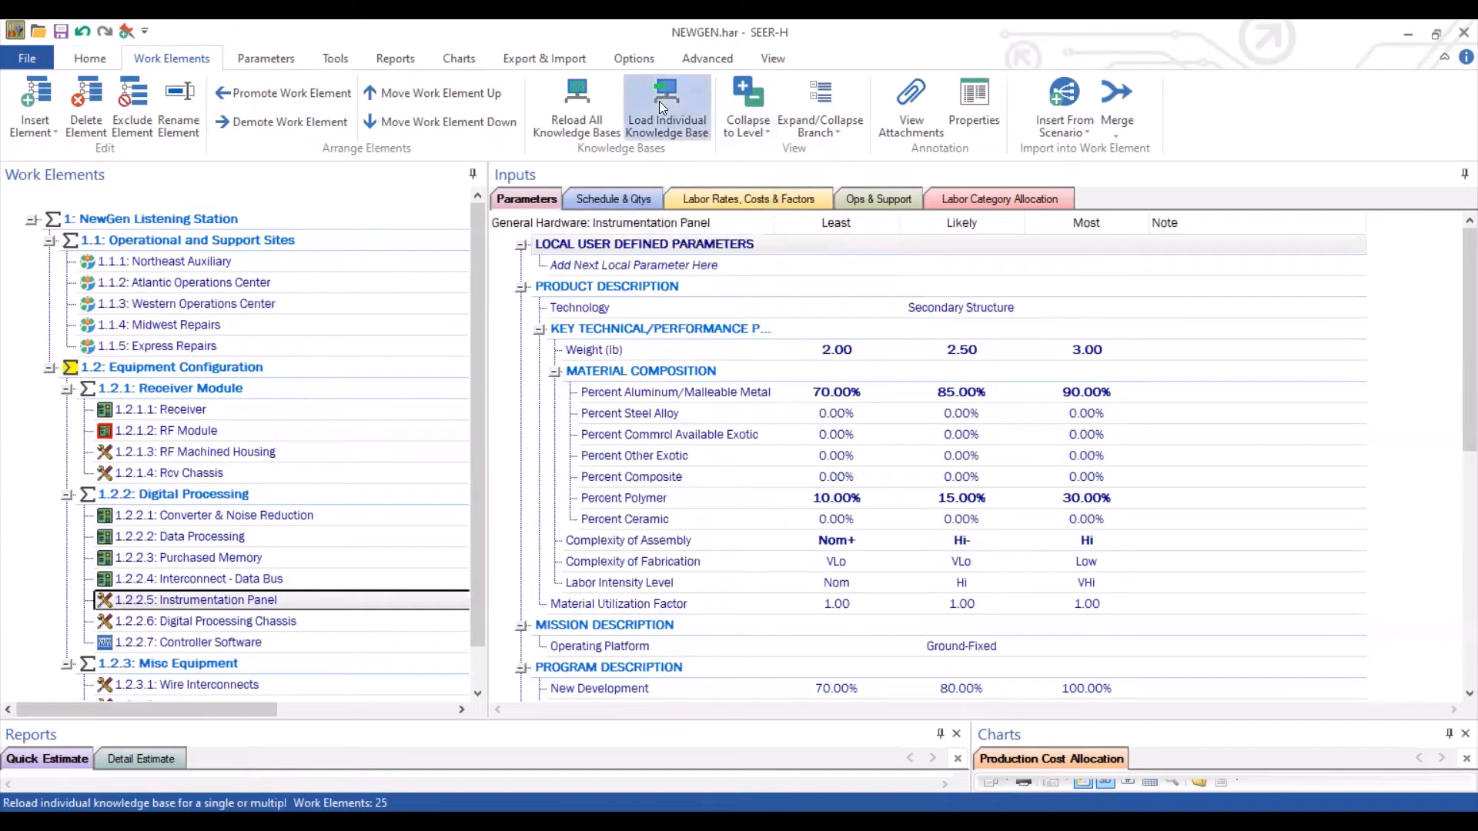
pyautogui.click(597, 375)
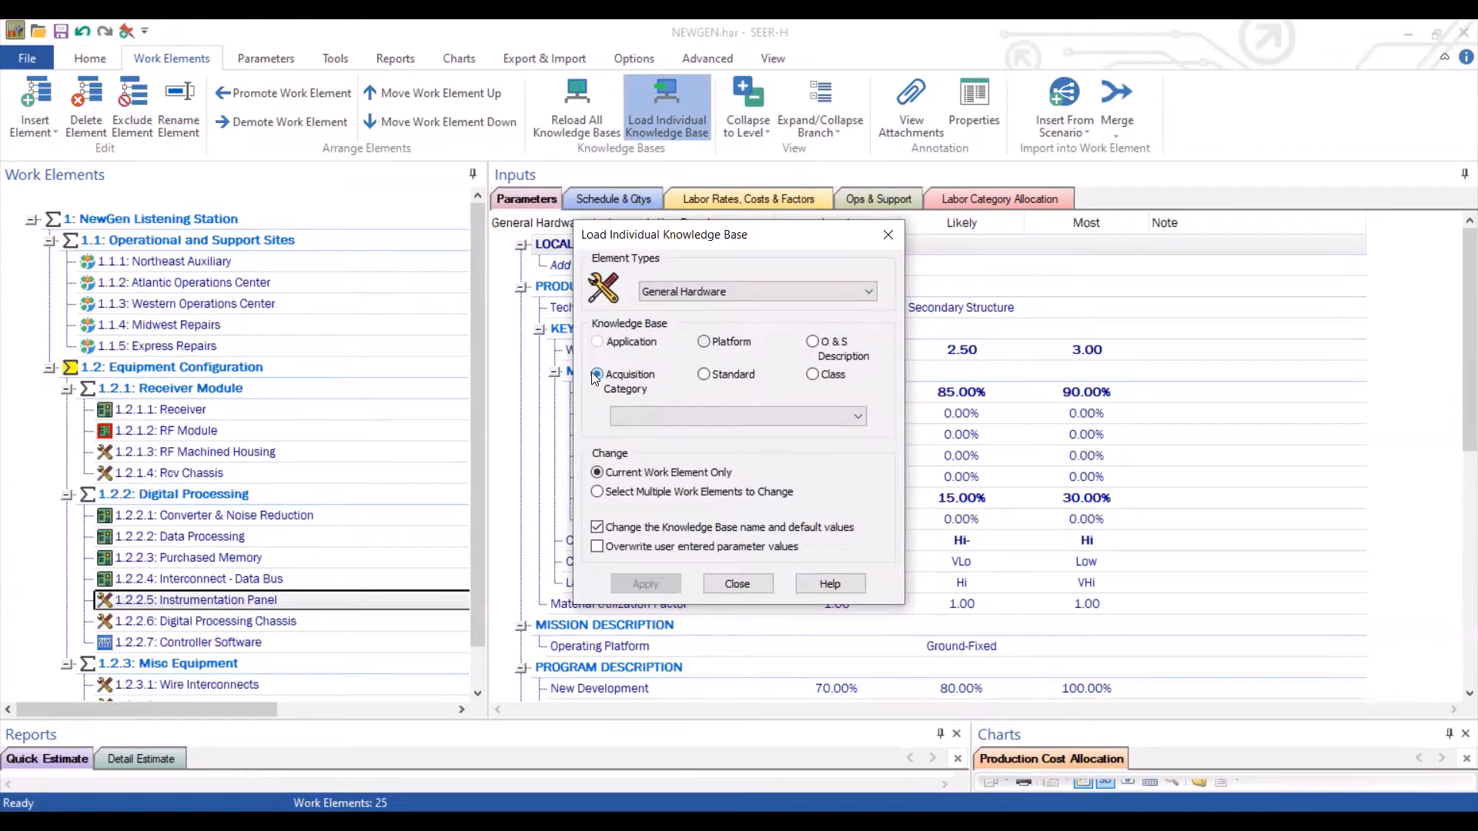
pyautogui.click(651, 418)
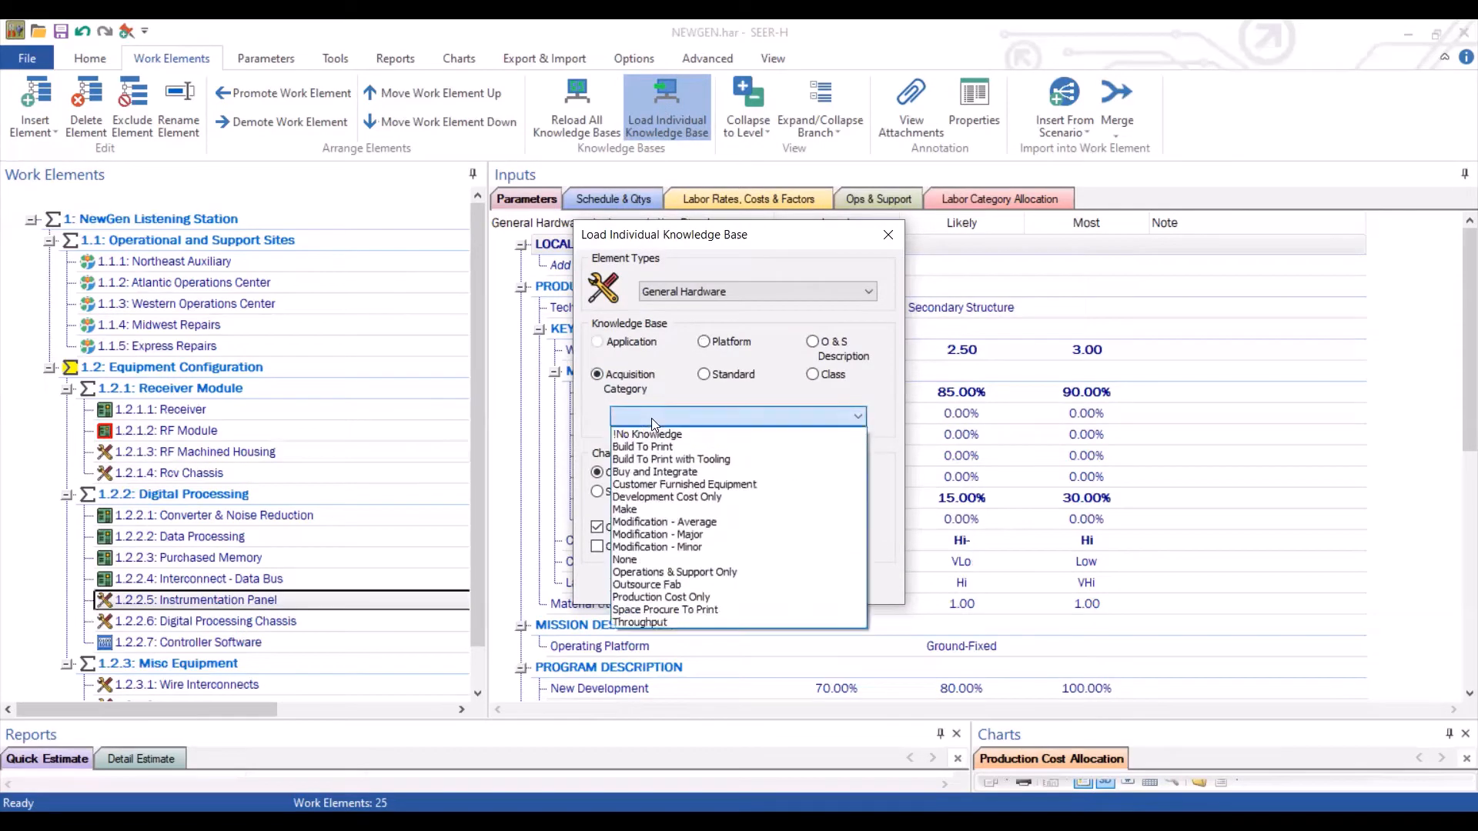
pyautogui.click(681, 521)
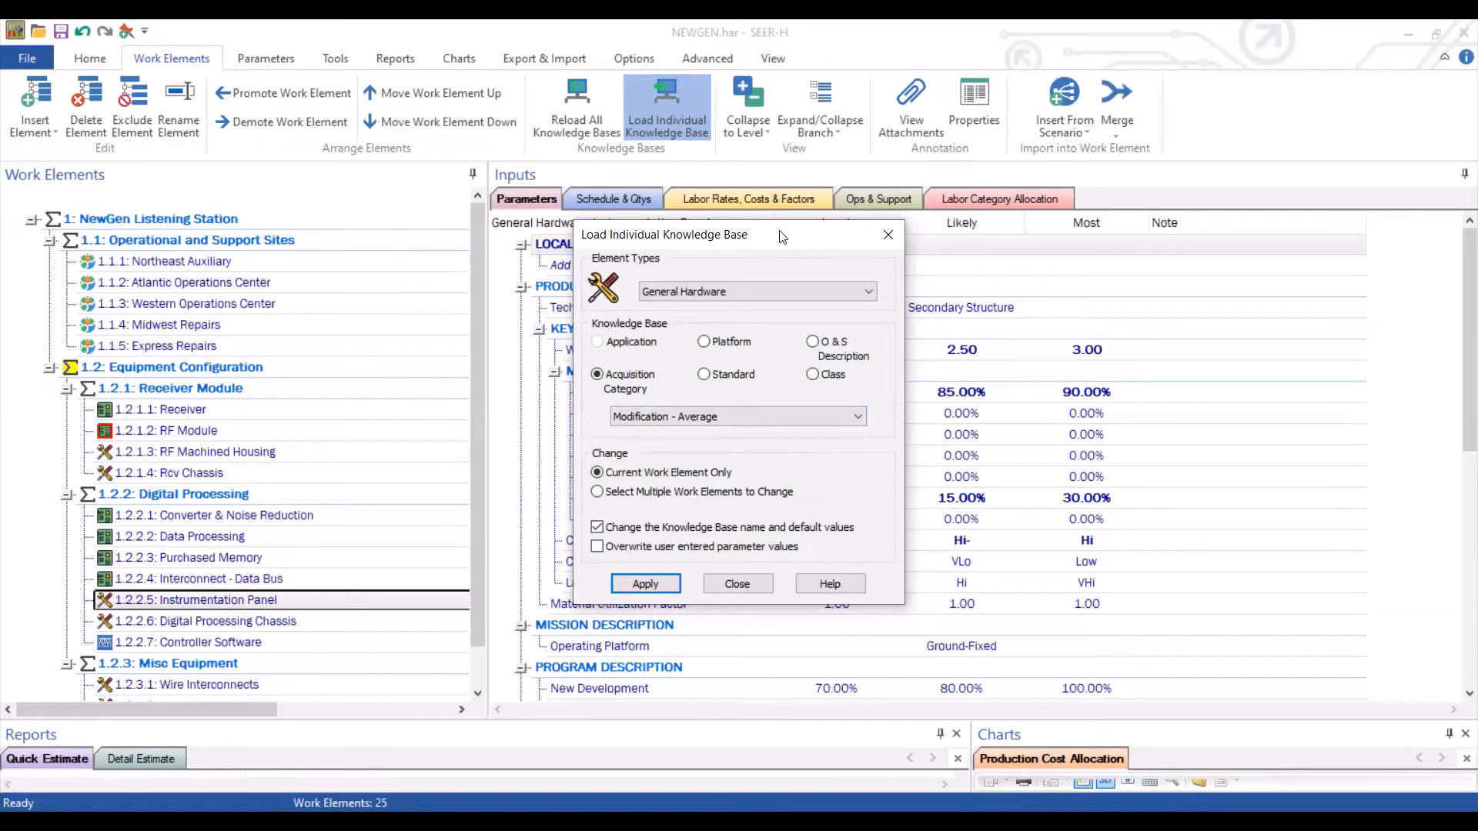
pyautogui.moveTo(561, 229); pyautogui.dragTo(213, 241)
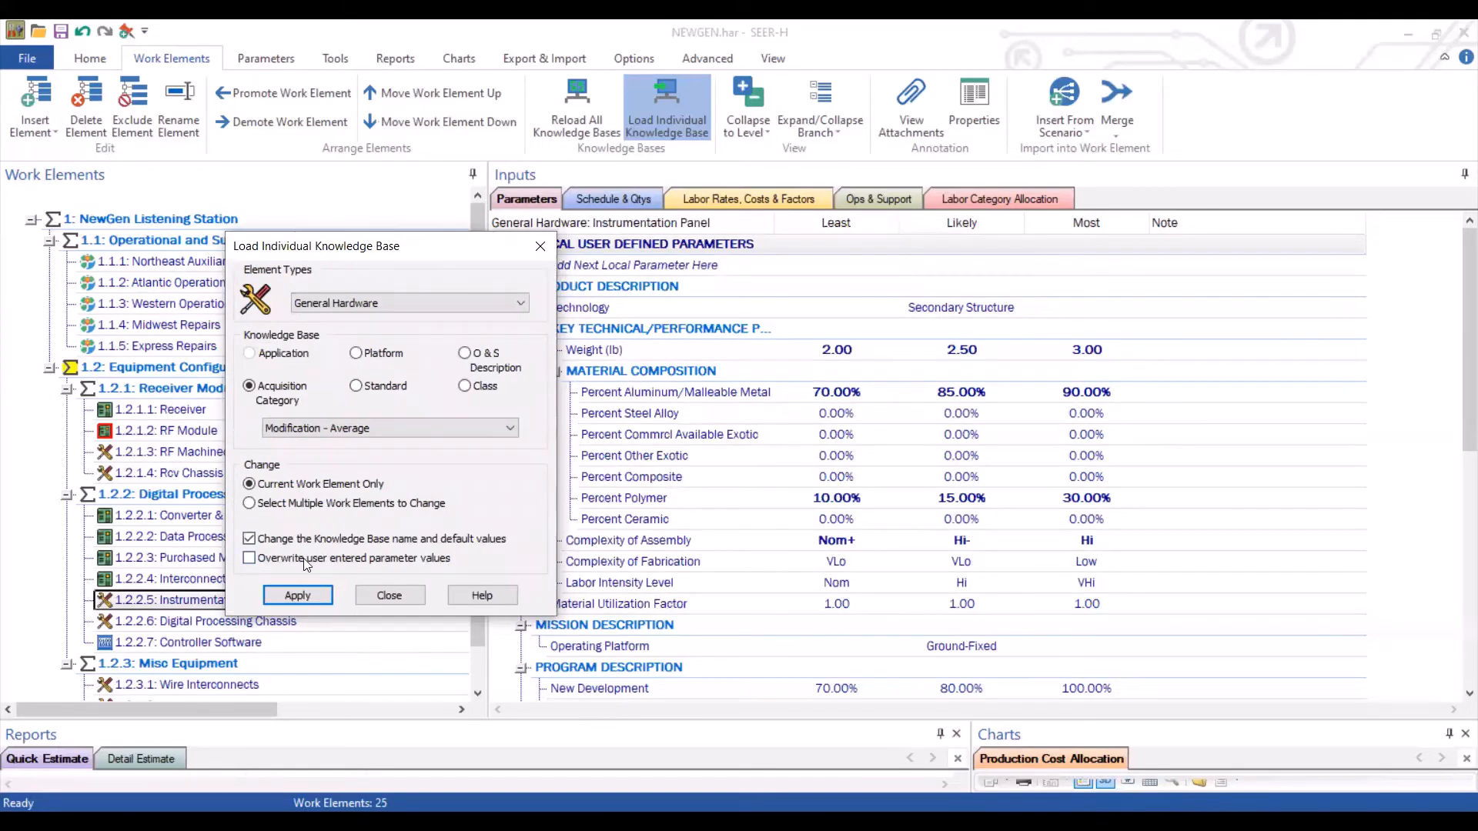
pyautogui.click(267, 559)
pyautogui.click(263, 558)
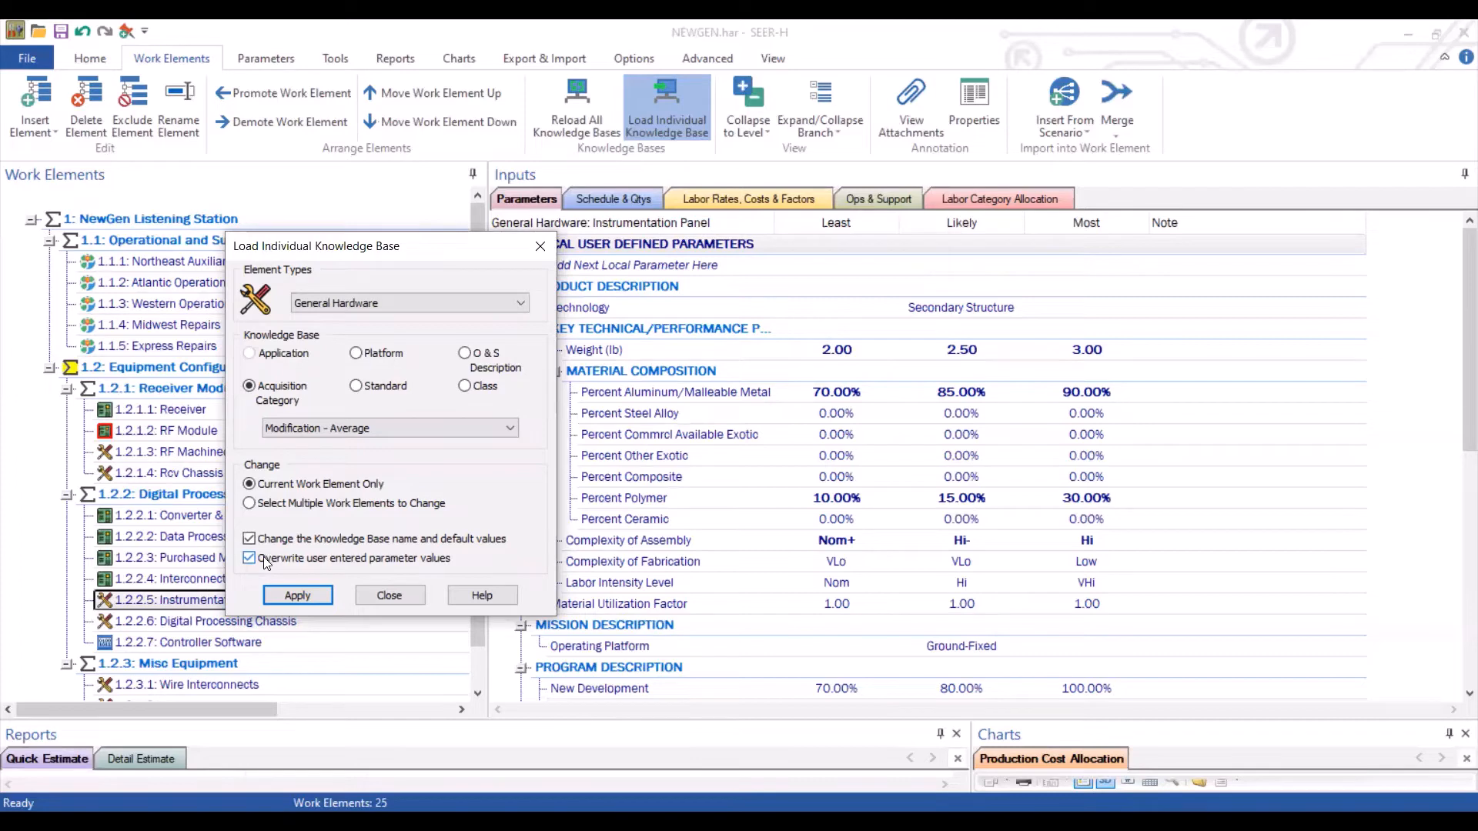
pyautogui.click(296, 595)
pyautogui.click(539, 247)
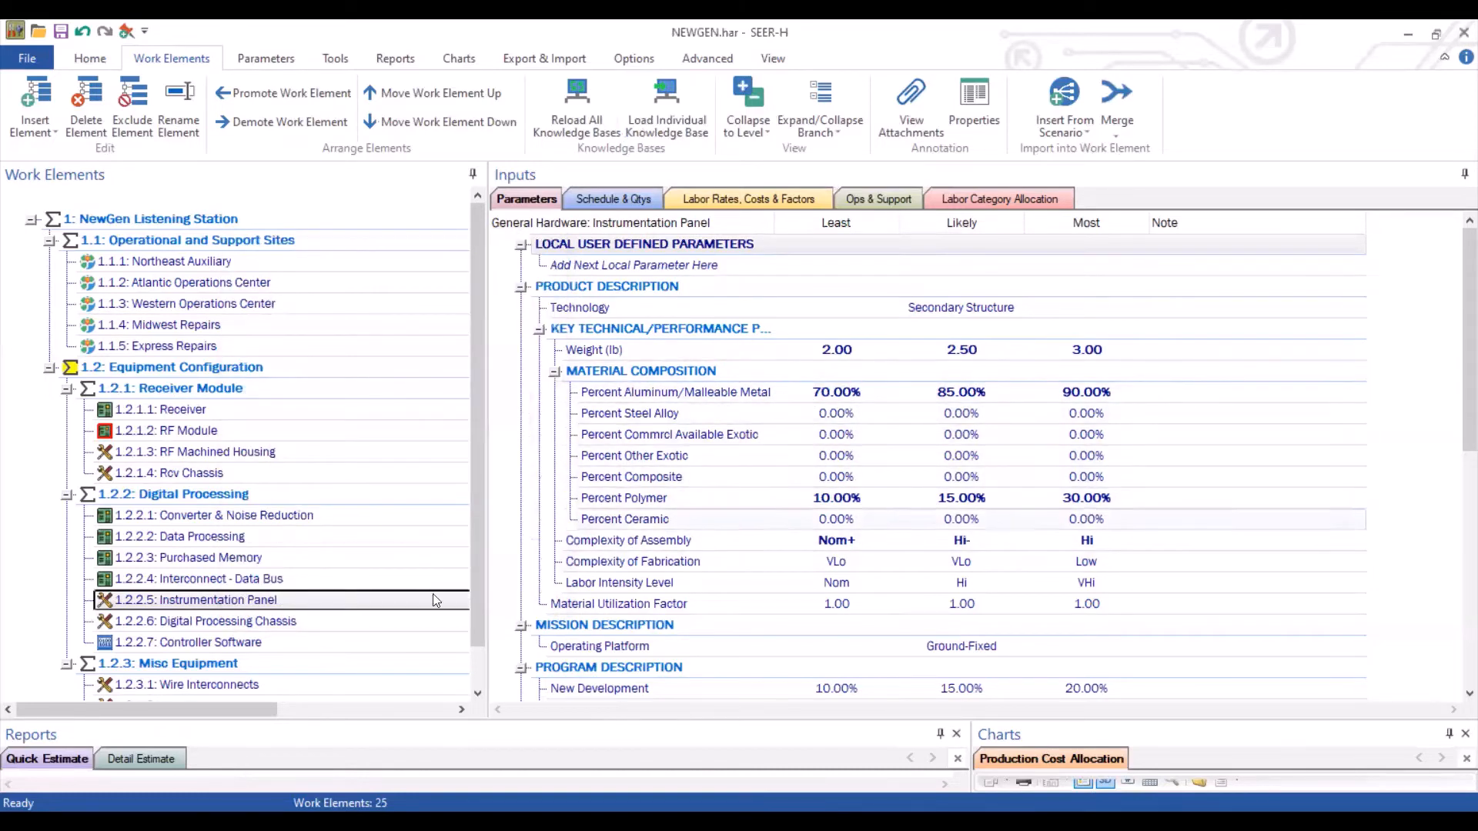
# Open the Instrumentation Panel's properties to check its acquisition category
pyautogui.click(223, 605)
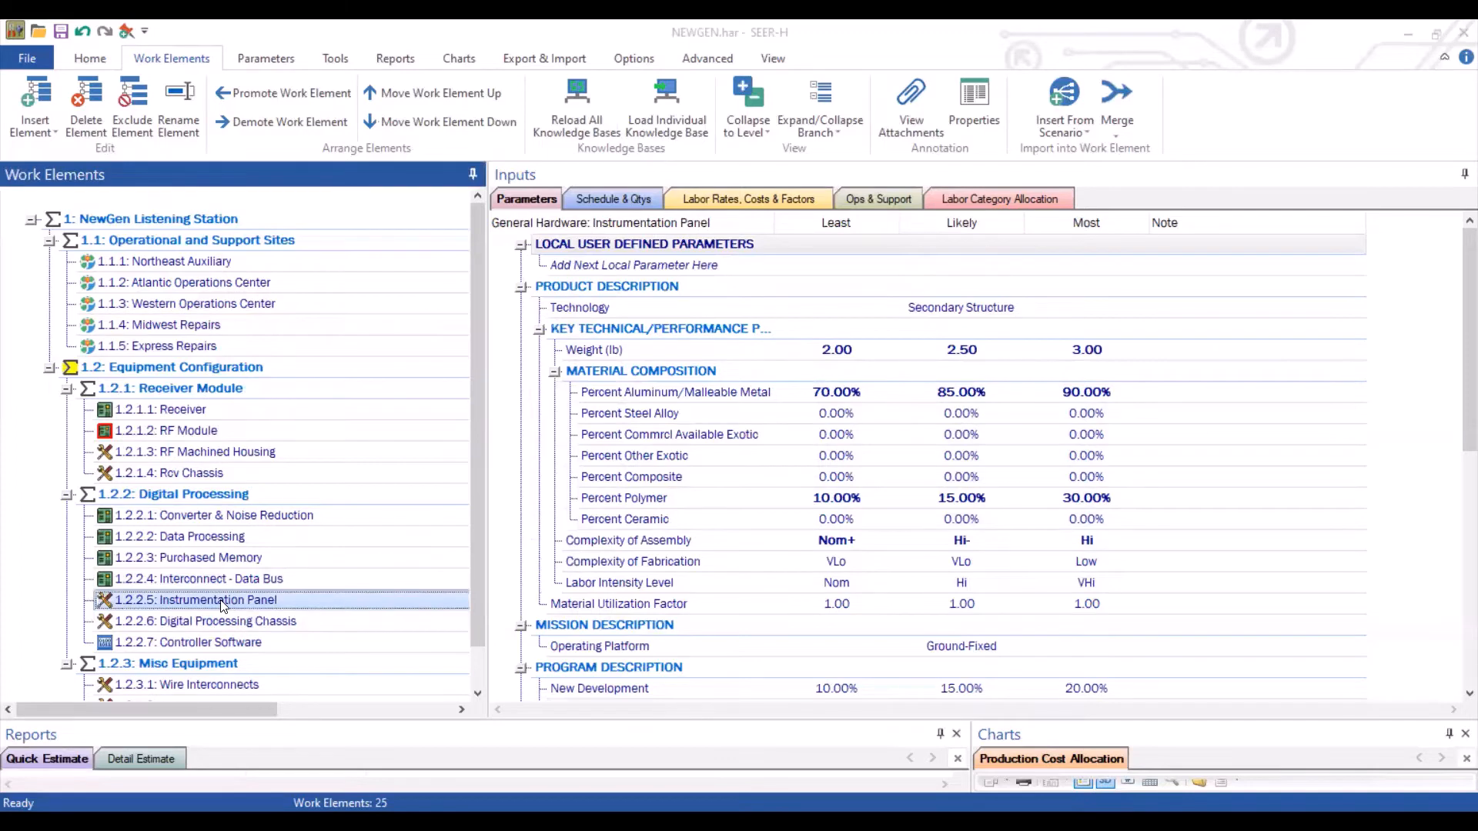
pyautogui.doubleClick(222, 604)
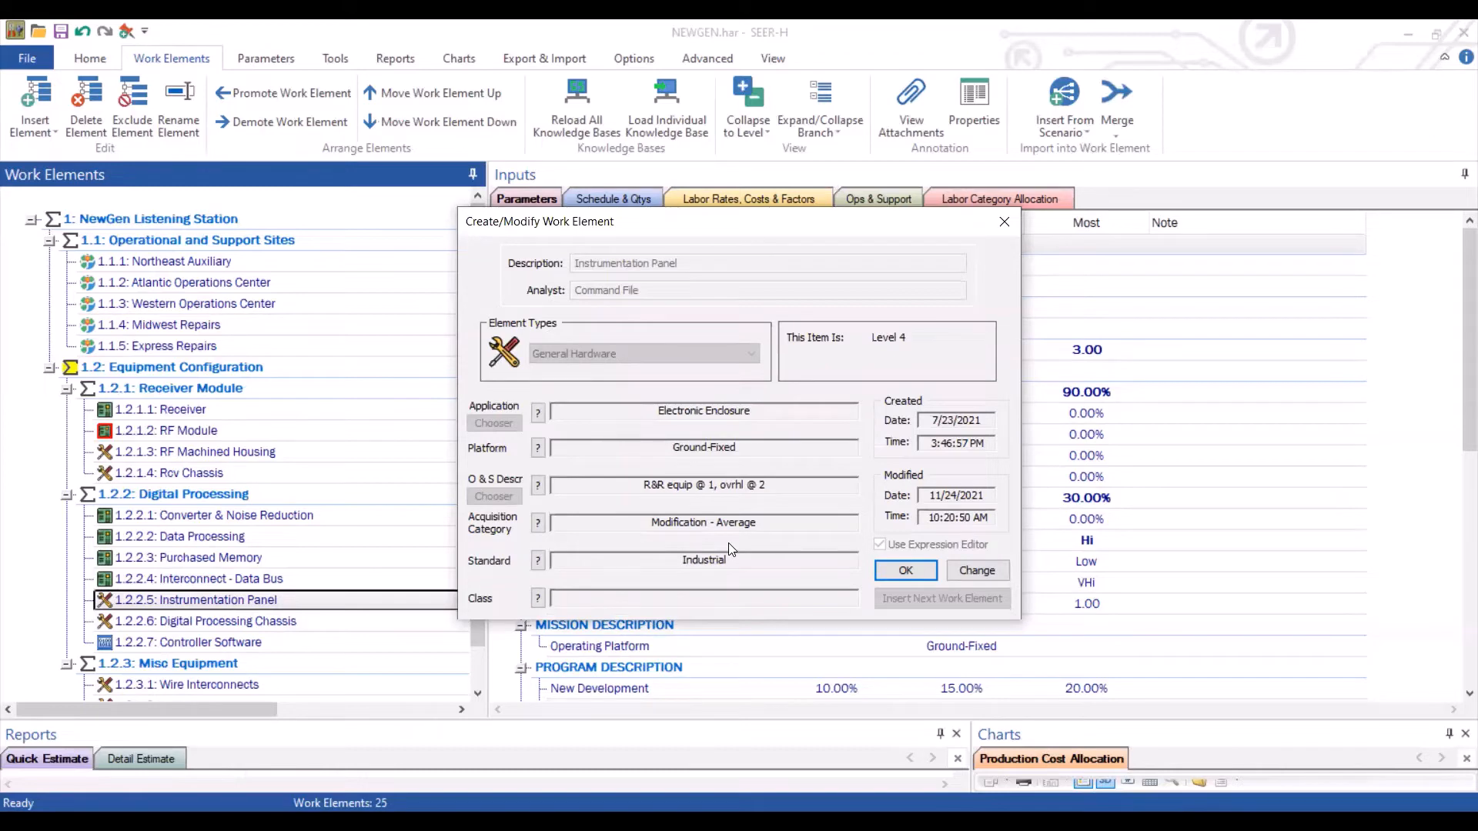
pyautogui.click(1003, 224)
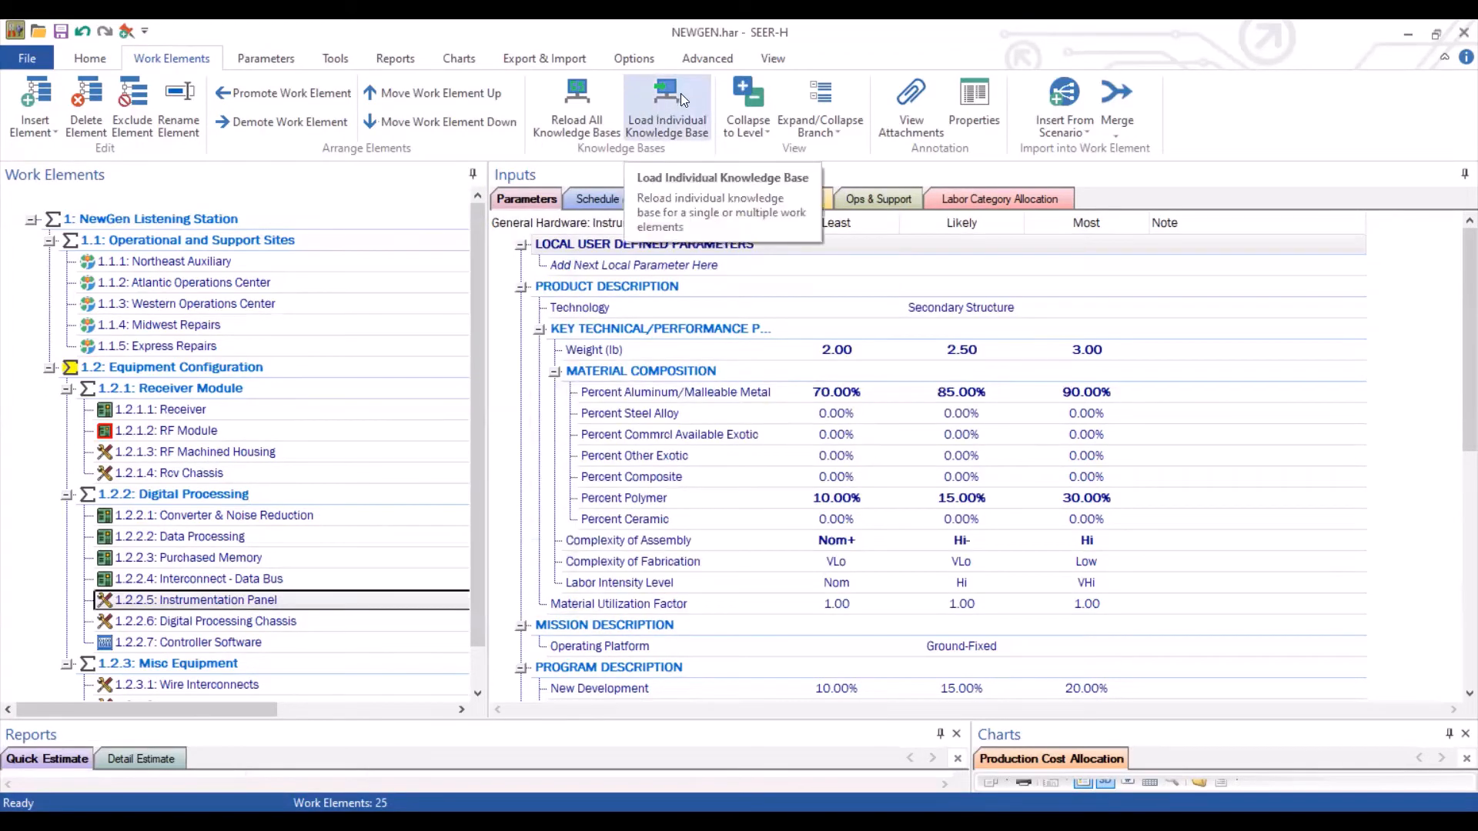
# Choose the Space-Manned platform knowledge base to load into multiple selected work elements
pyautogui.click(681, 94)
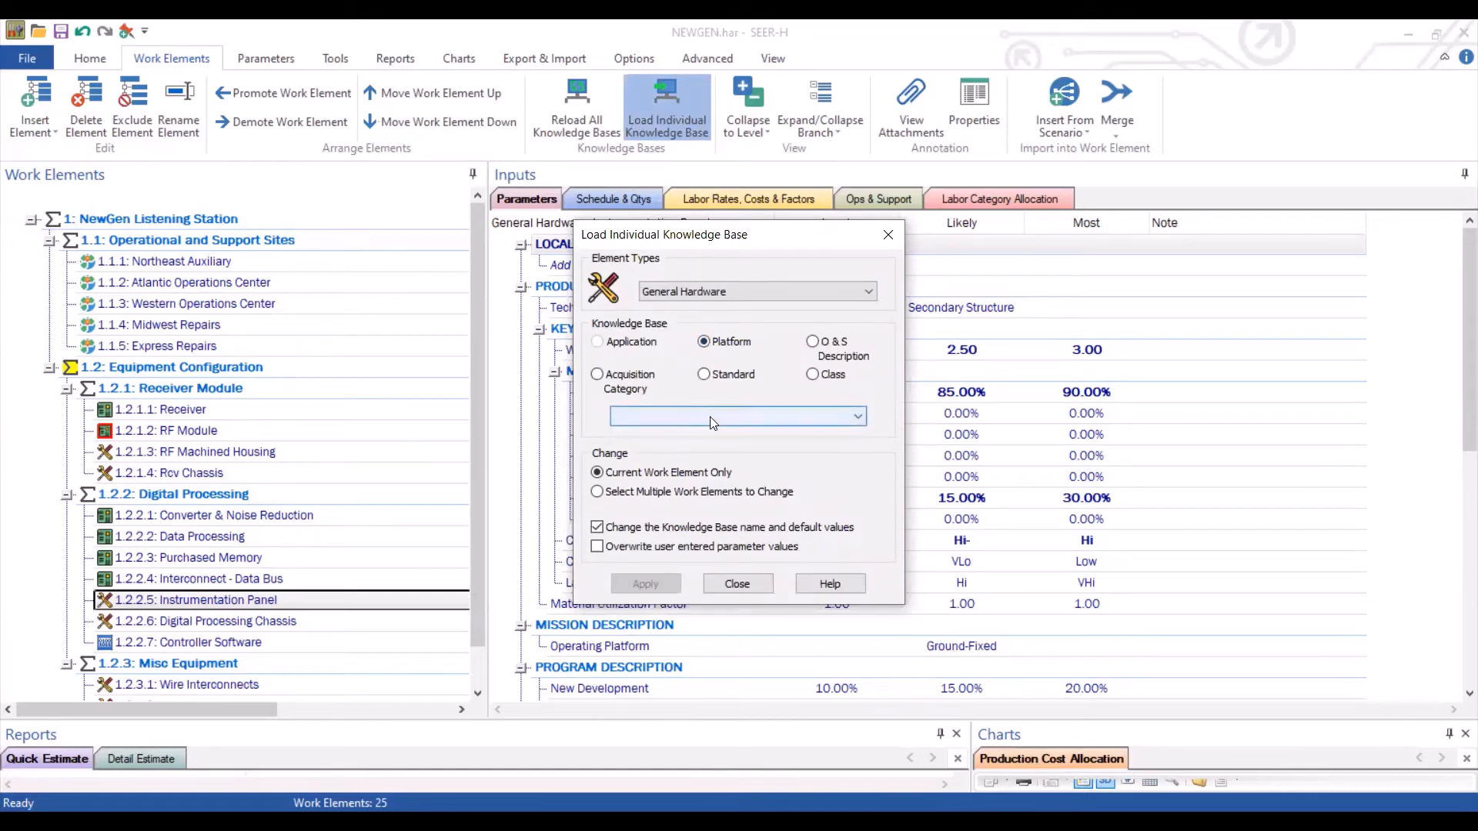
pyautogui.click(712, 423)
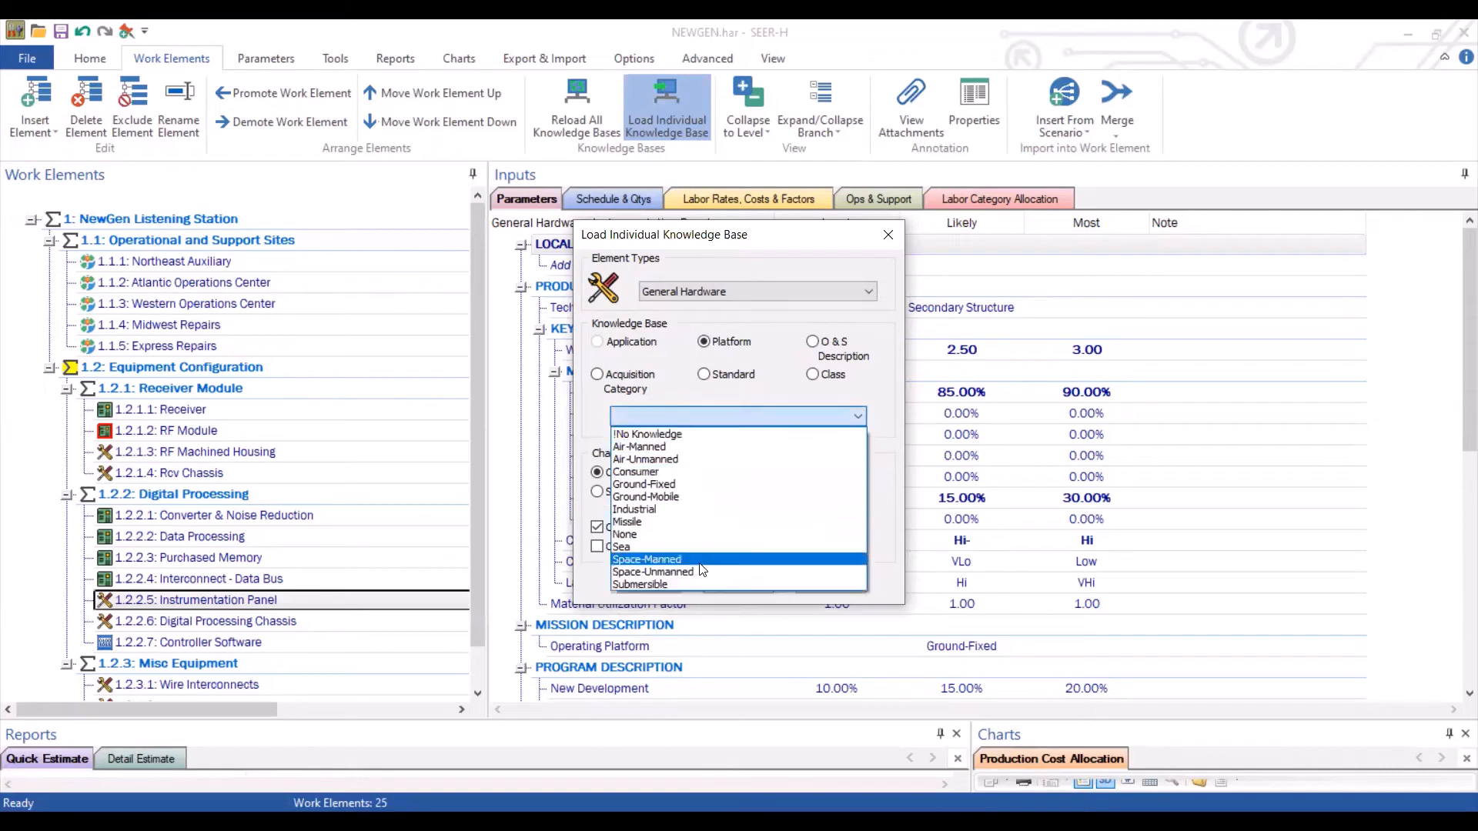
pyautogui.click(696, 561)
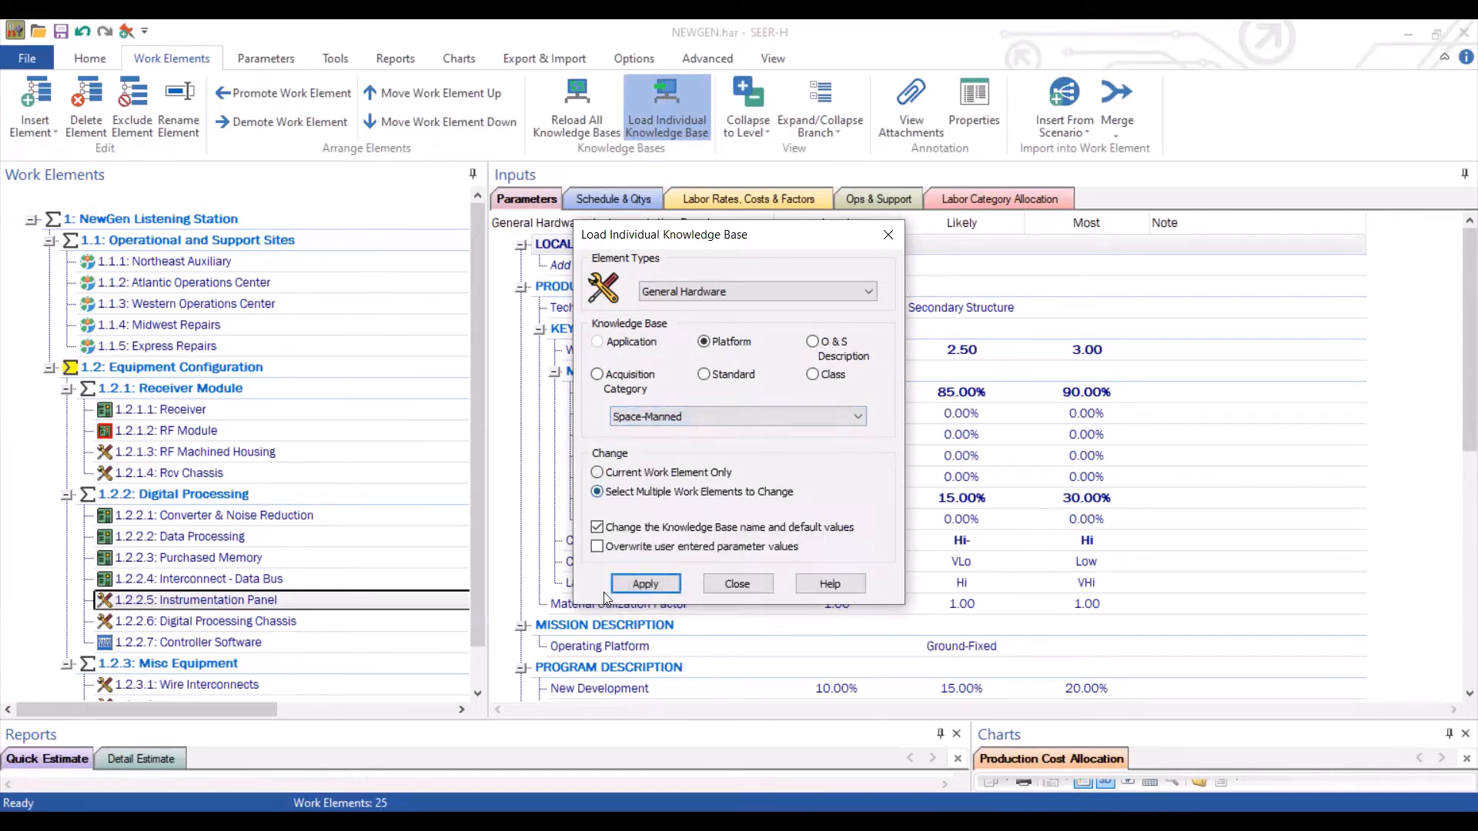
pyautogui.click(645, 584)
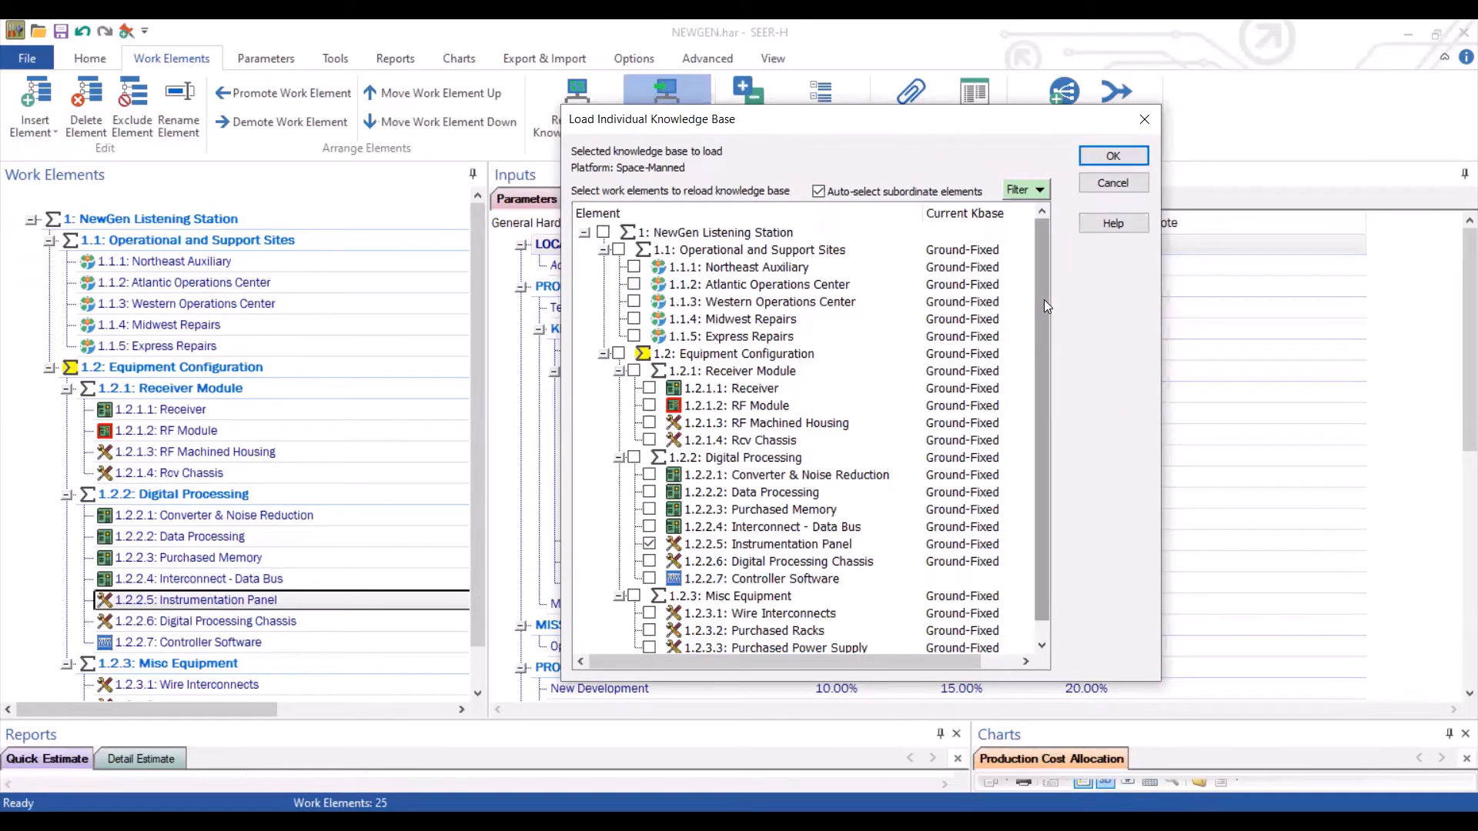
# Select Interconnect - Data Bus, Instrumentation Panel and Digital Processing Chassis and load the Space-Manned platform into them
pyautogui.click(603, 232)
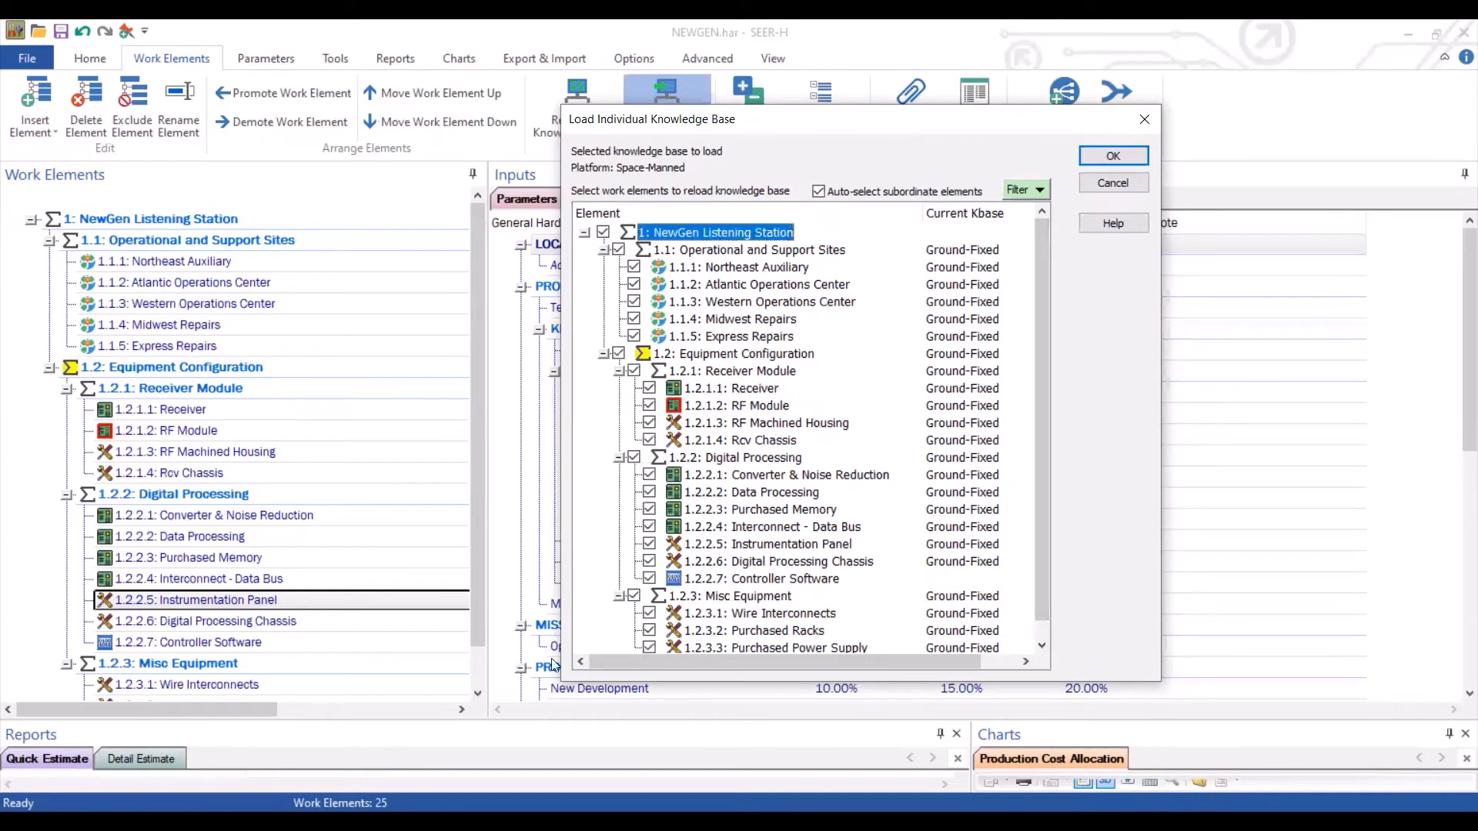
pyautogui.click(602, 233)
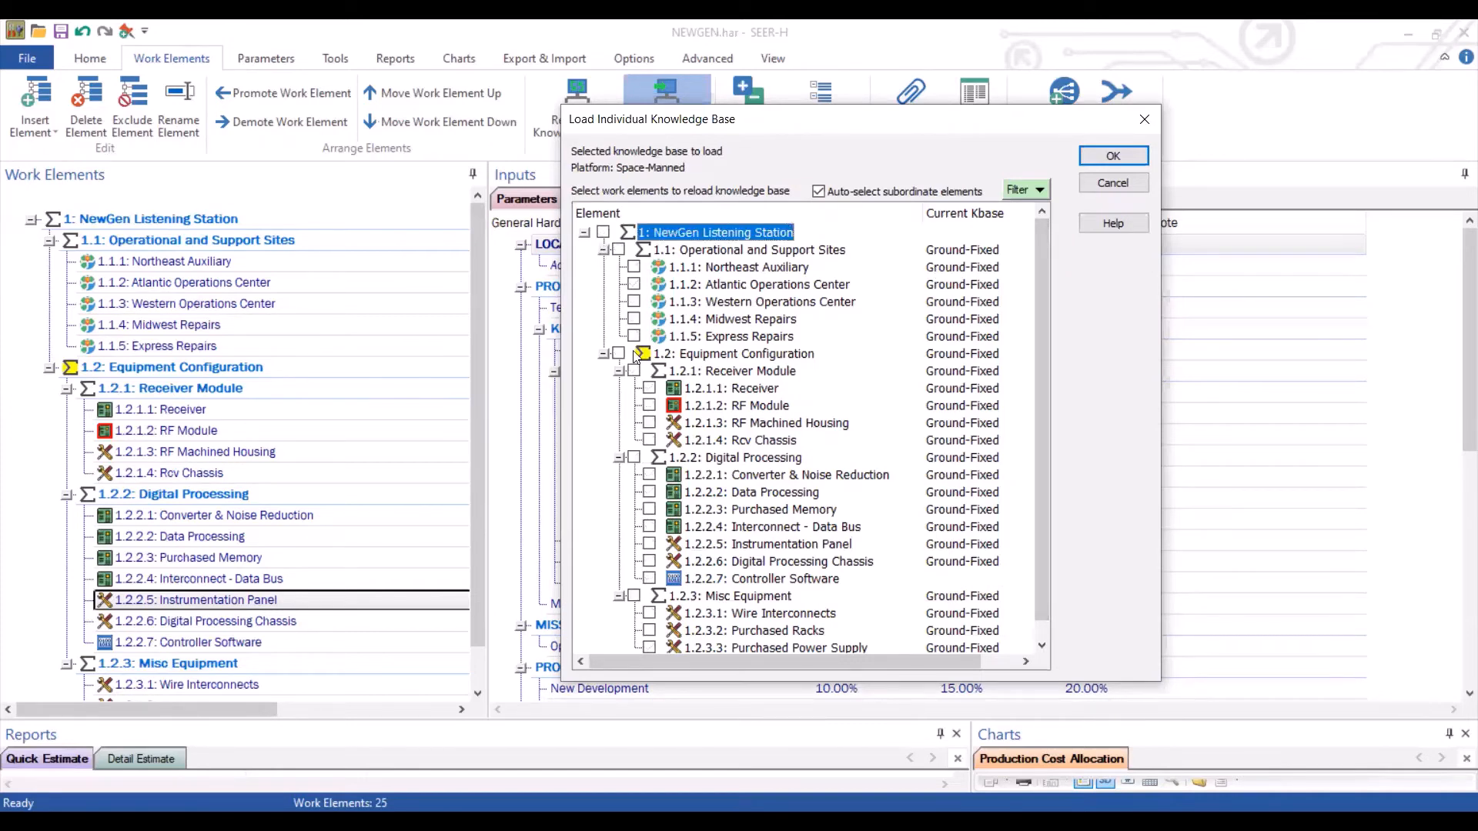
pyautogui.click(619, 251)
pyautogui.click(619, 251)
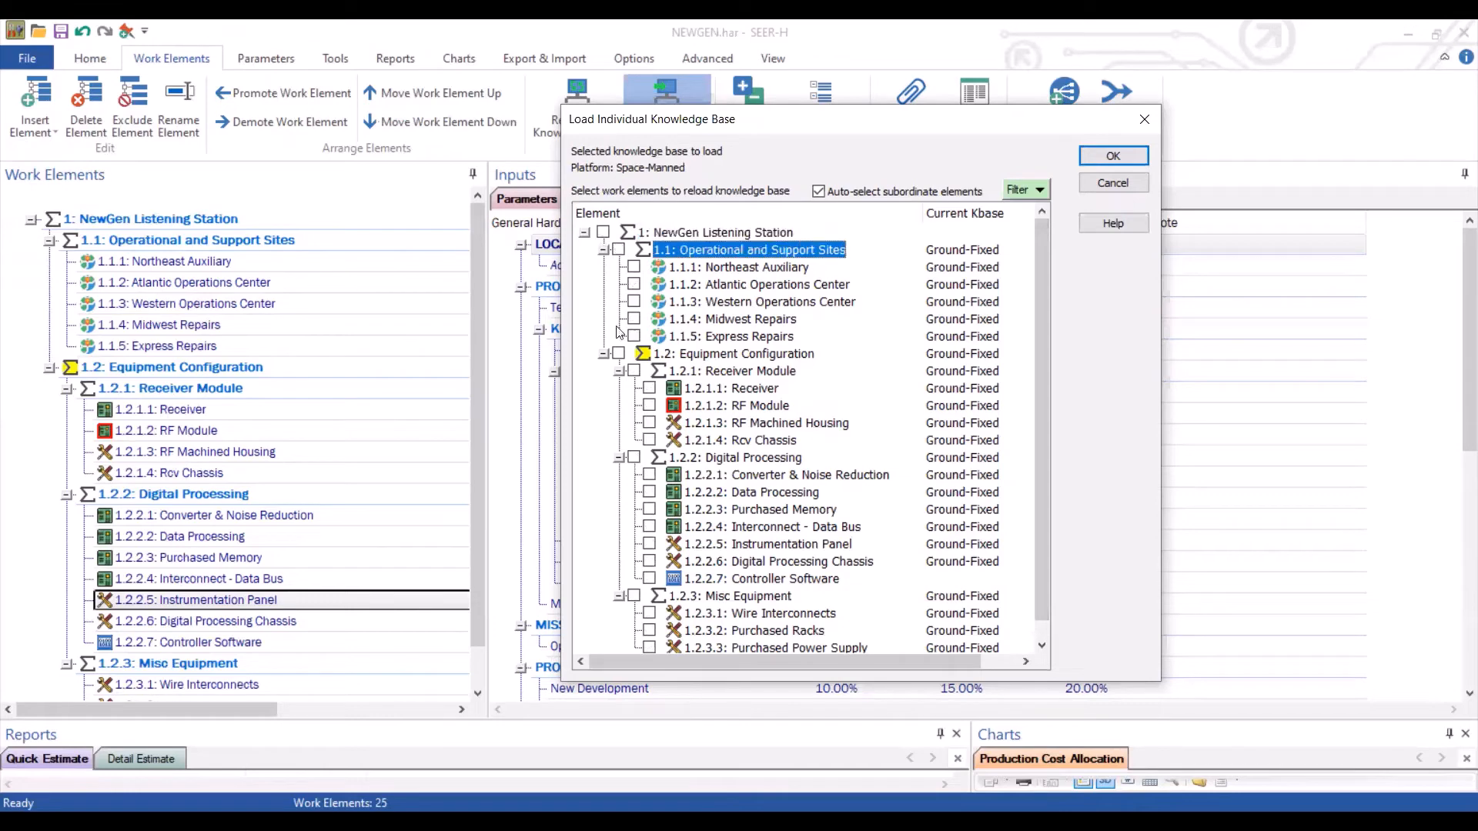
pyautogui.click(619, 354)
pyautogui.click(619, 355)
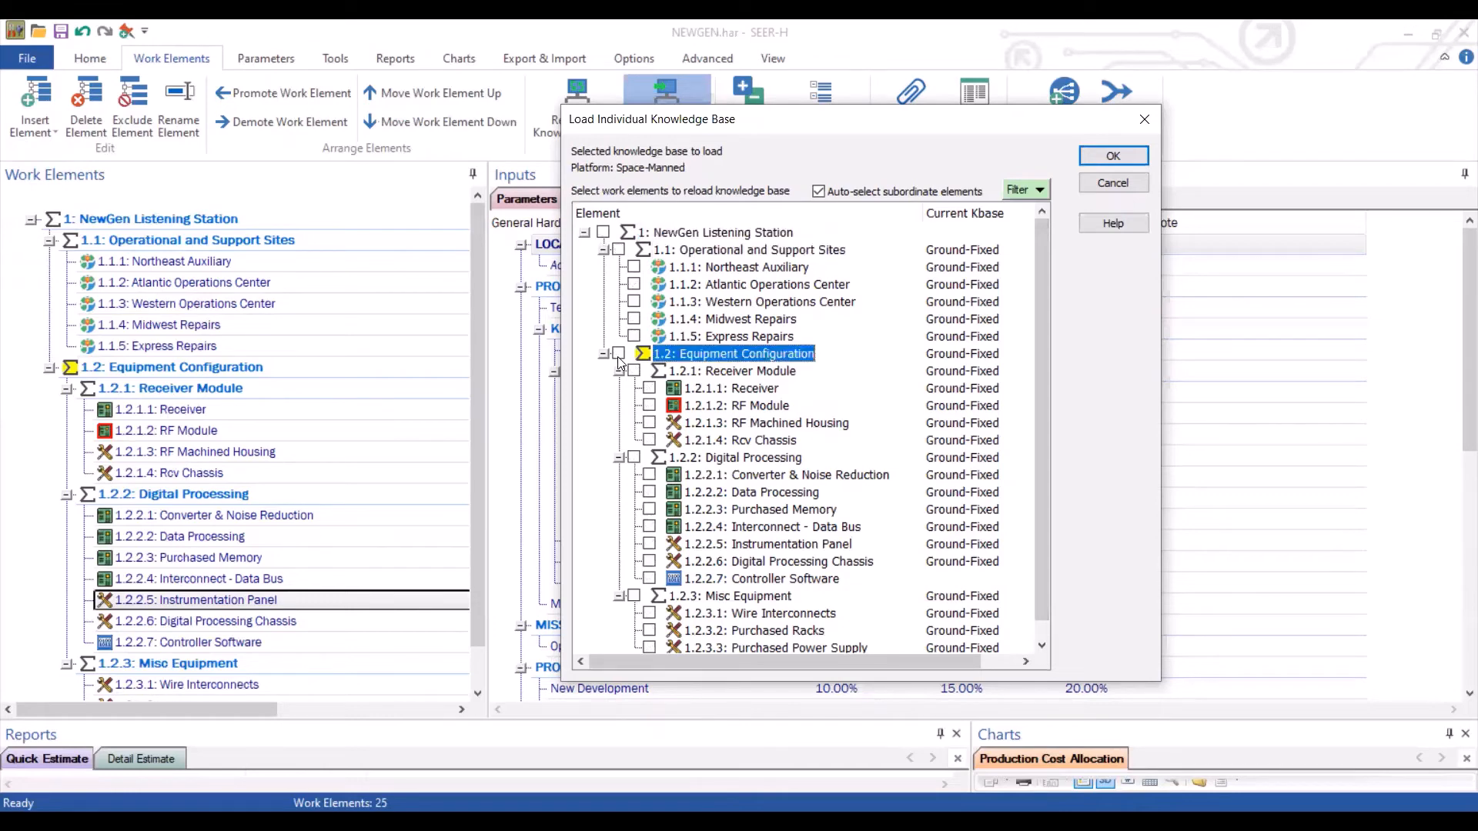
pyautogui.click(648, 528)
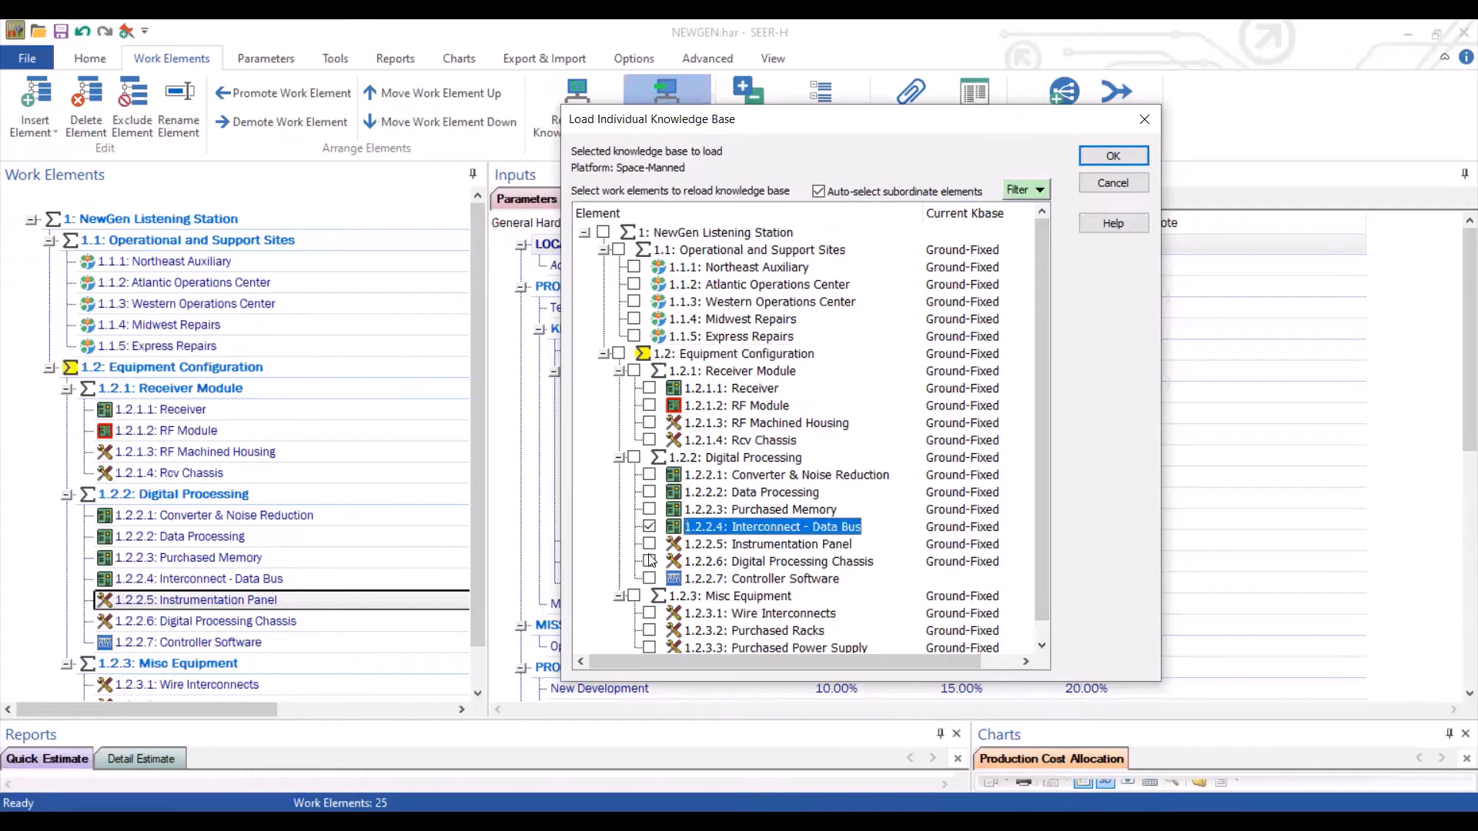
pyautogui.click(649, 562)
pyautogui.click(650, 544)
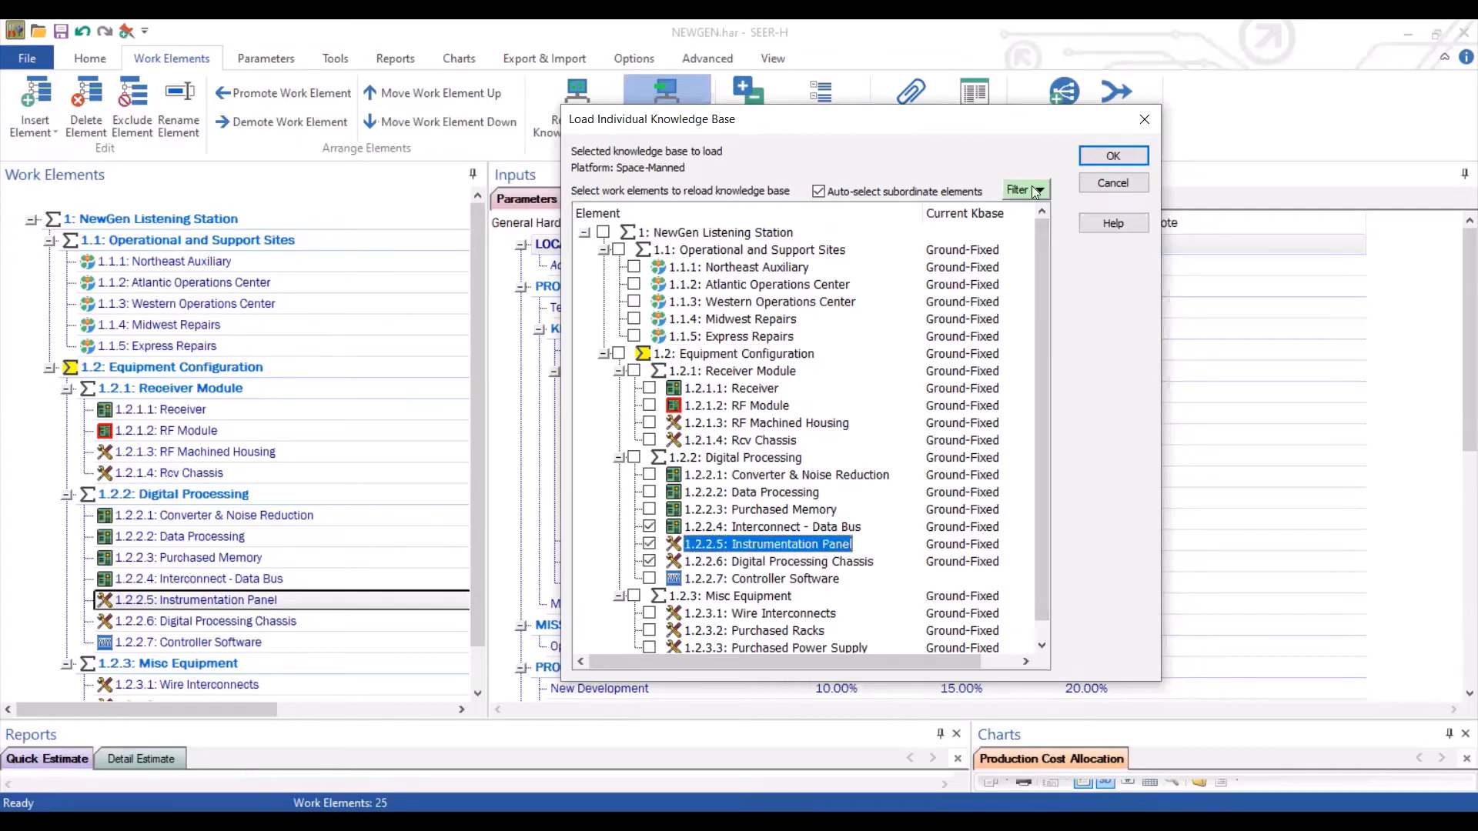
pyautogui.click(1111, 159)
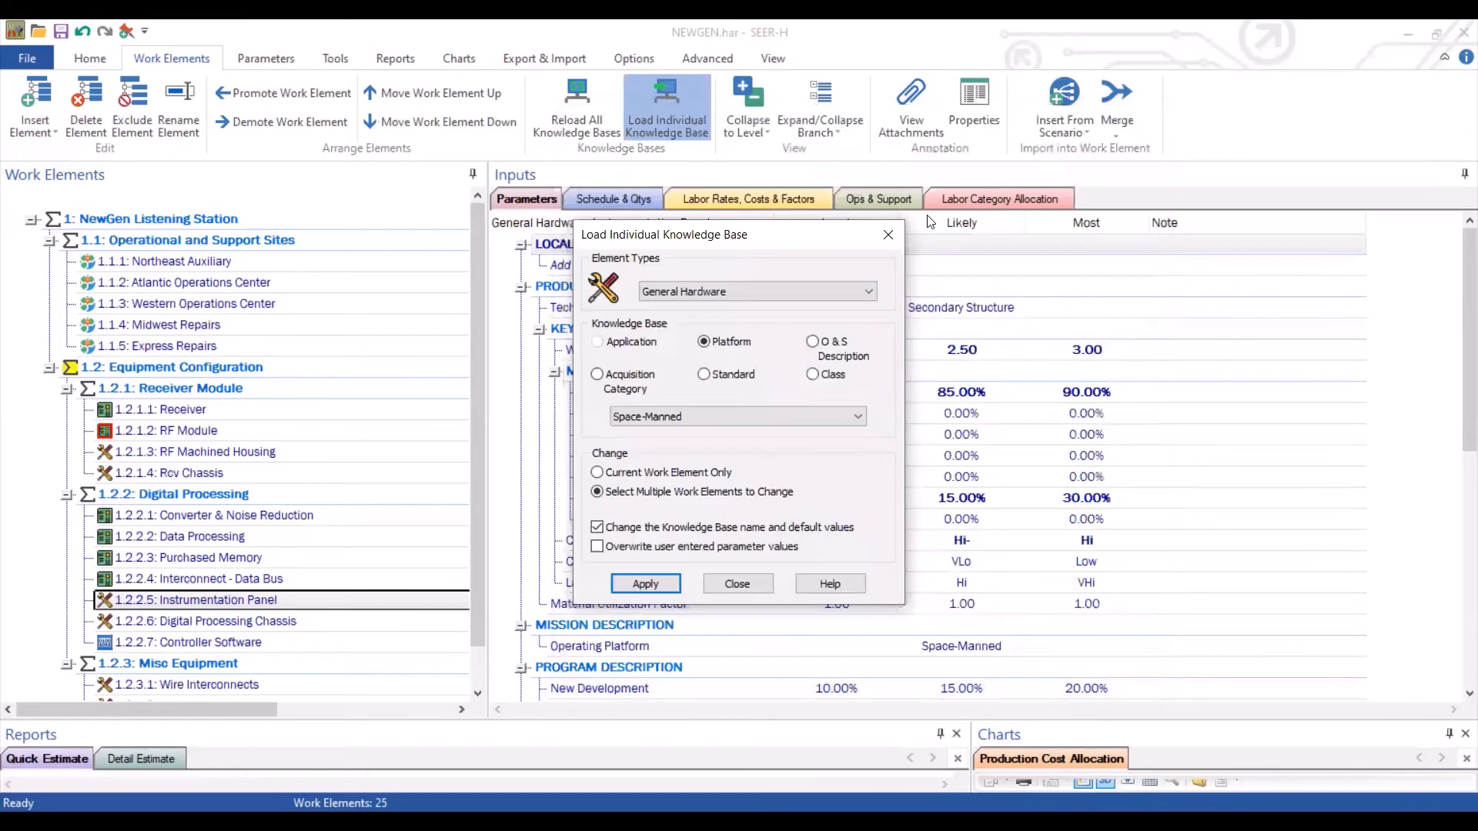
pyautogui.click(889, 235)
# Open the properties of Data Processing, Instrumentation Panel and Digital Processing Chassis to check their platform knowledge bases
pyautogui.click(224, 535)
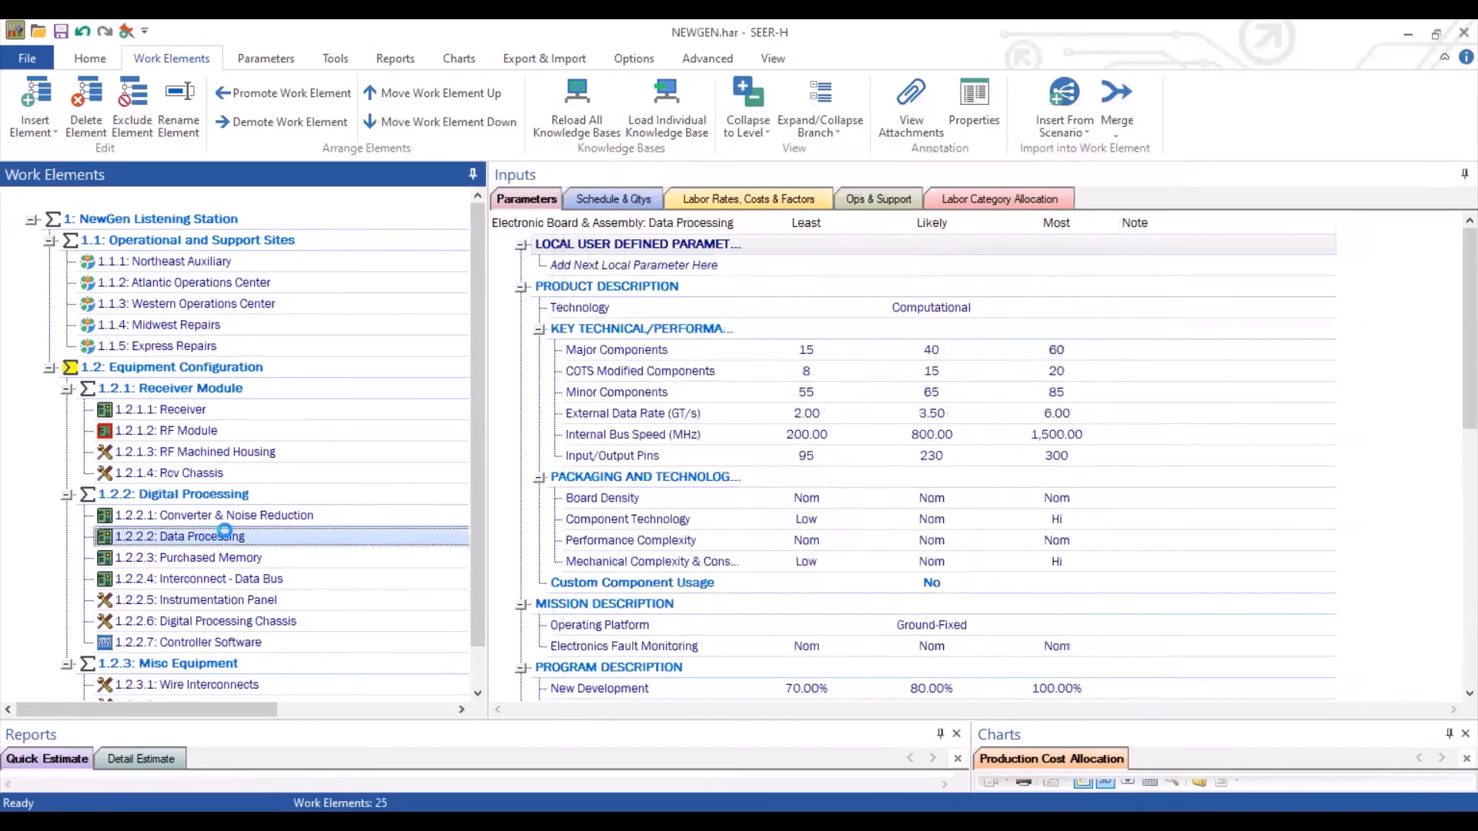
pyautogui.doubleClick(224, 535)
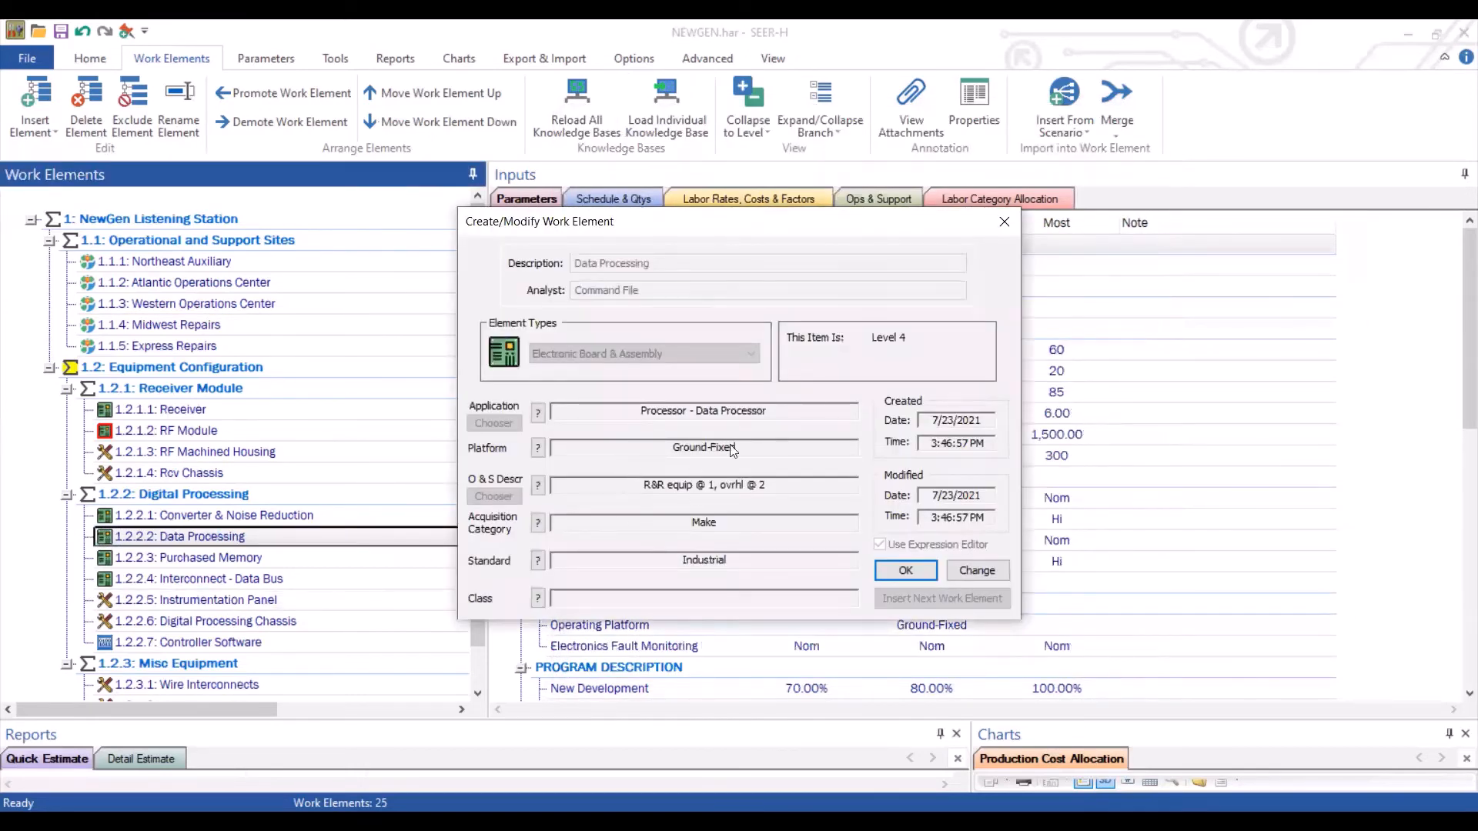
pyautogui.click(1003, 222)
pyautogui.click(215, 600)
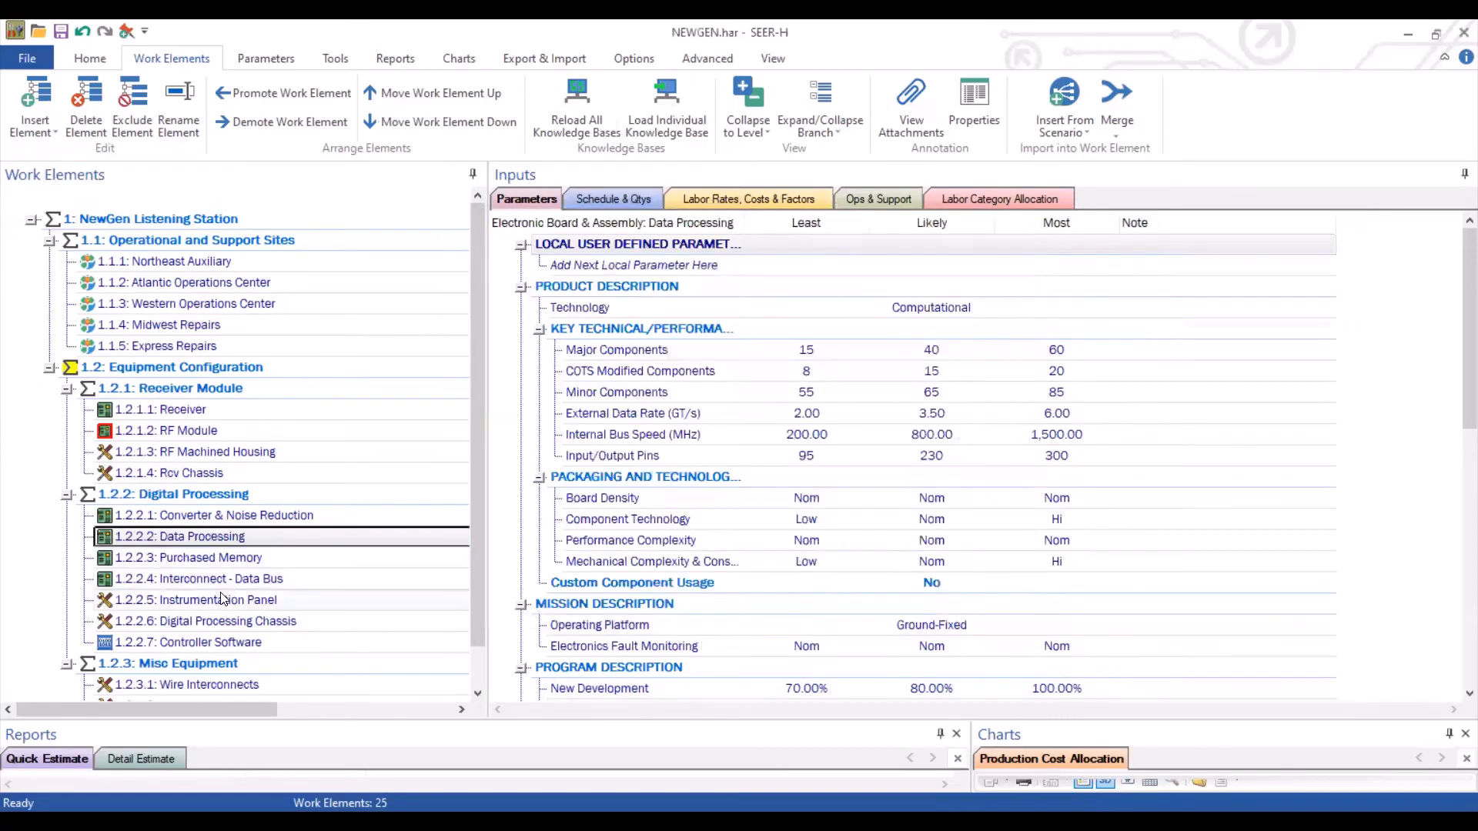
pyautogui.doubleClick(216, 600)
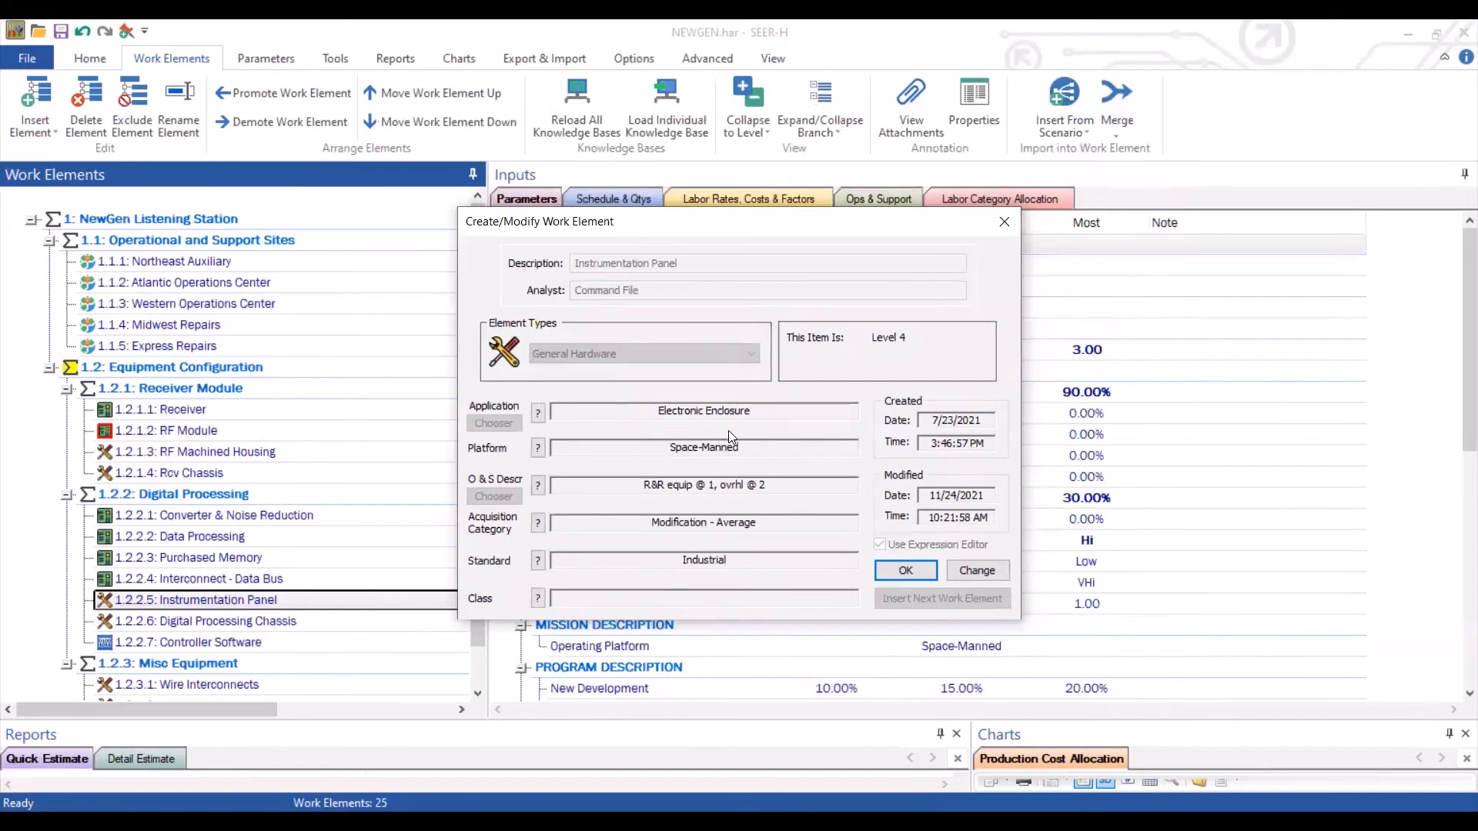
pyautogui.click(1003, 220)
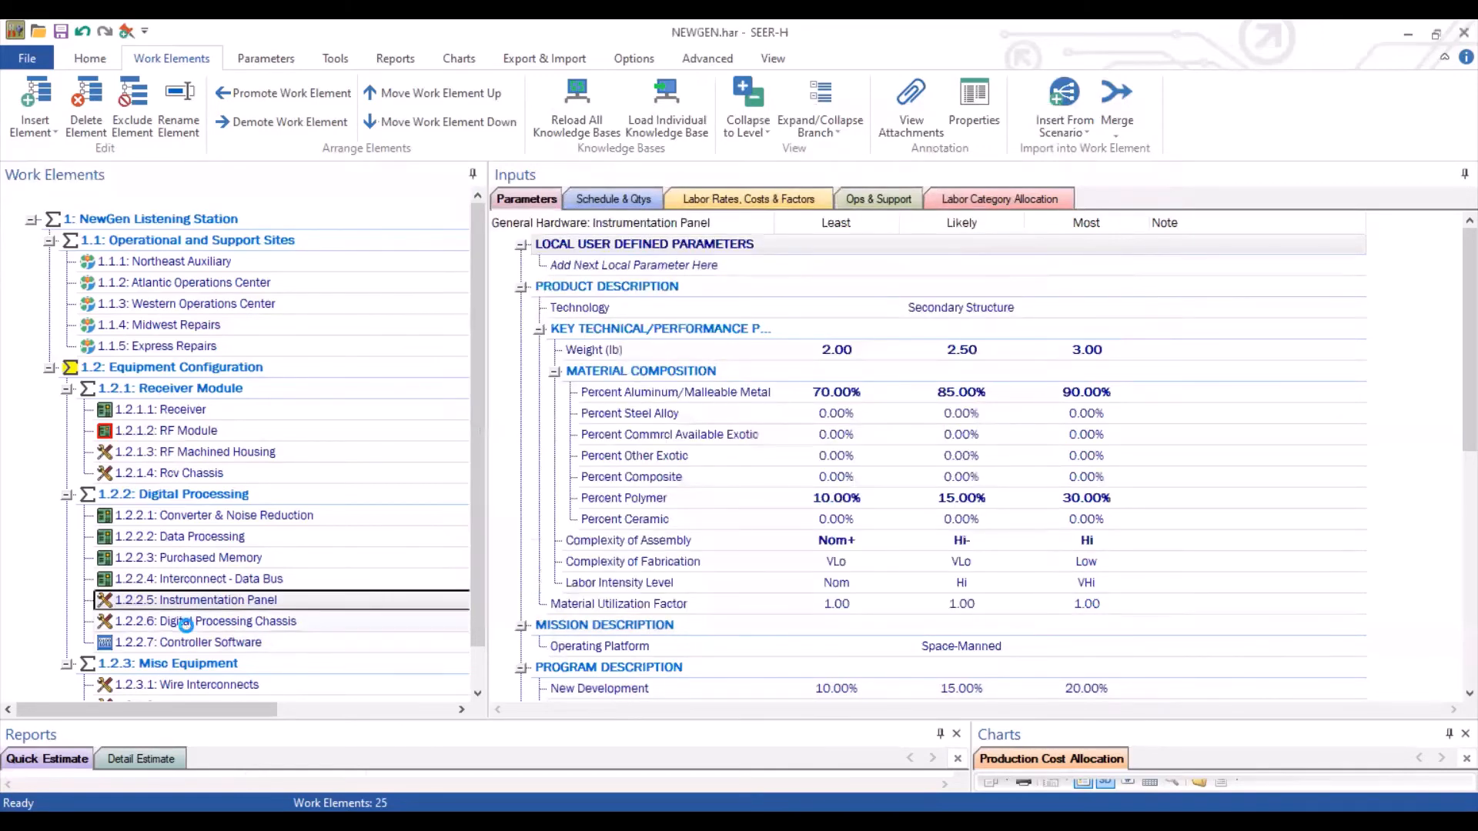
pyautogui.doubleClick(185, 621)
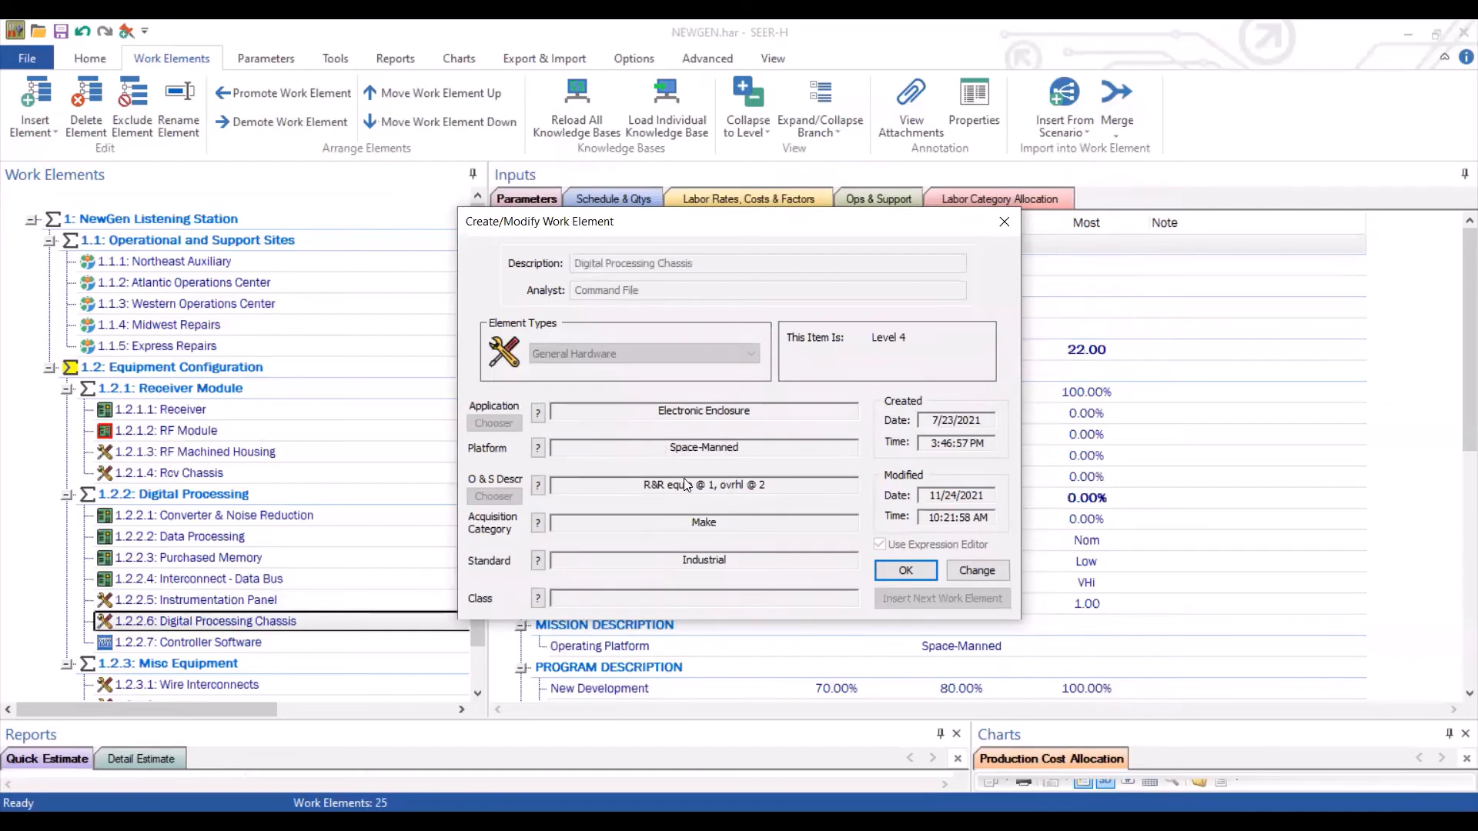
pyautogui.click(1002, 223)
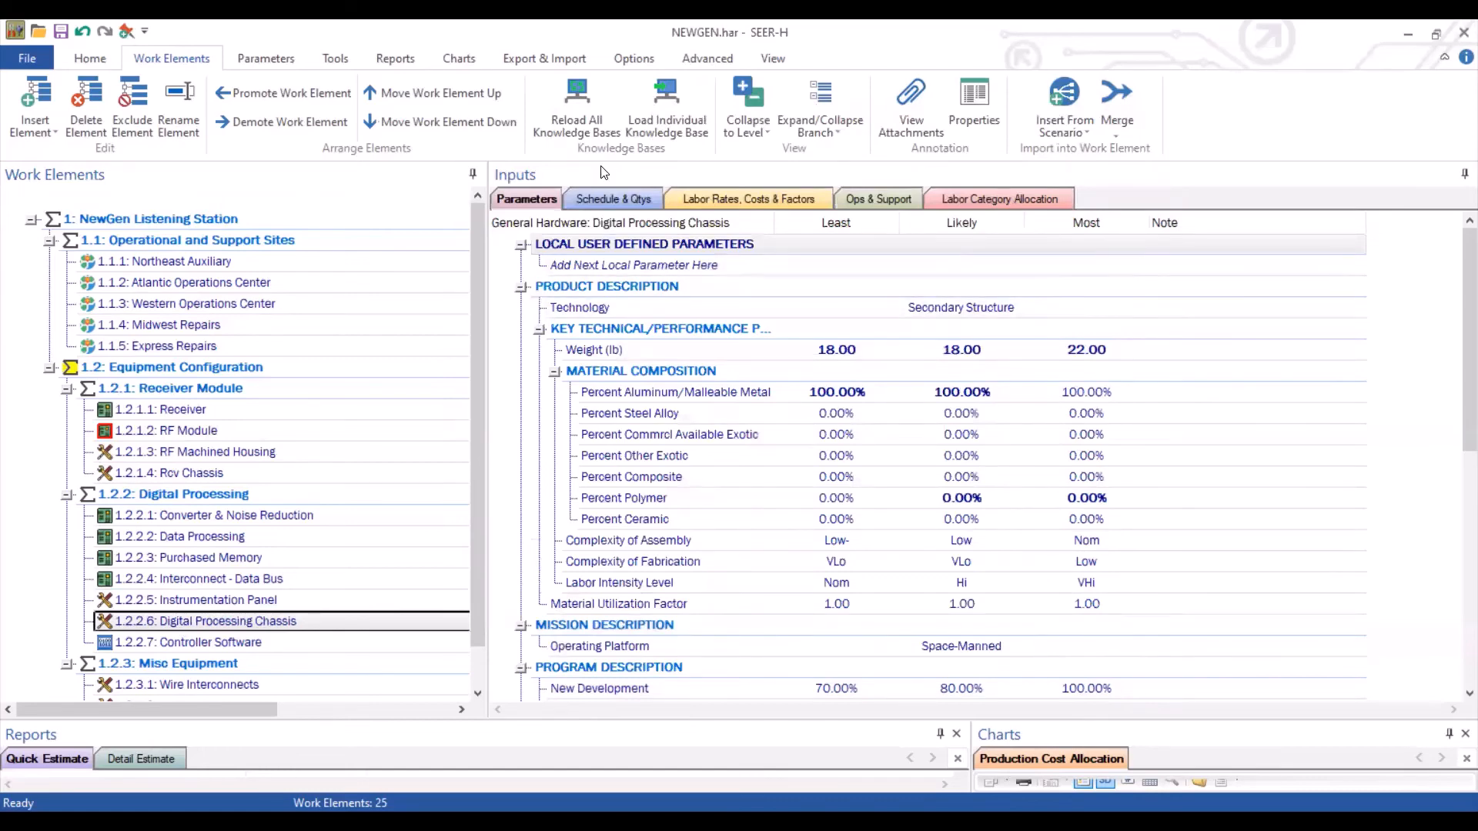
# Open Converter & Noise Reduction's properties in change mode and close them without changes
pyautogui.doubleClick(234, 520)
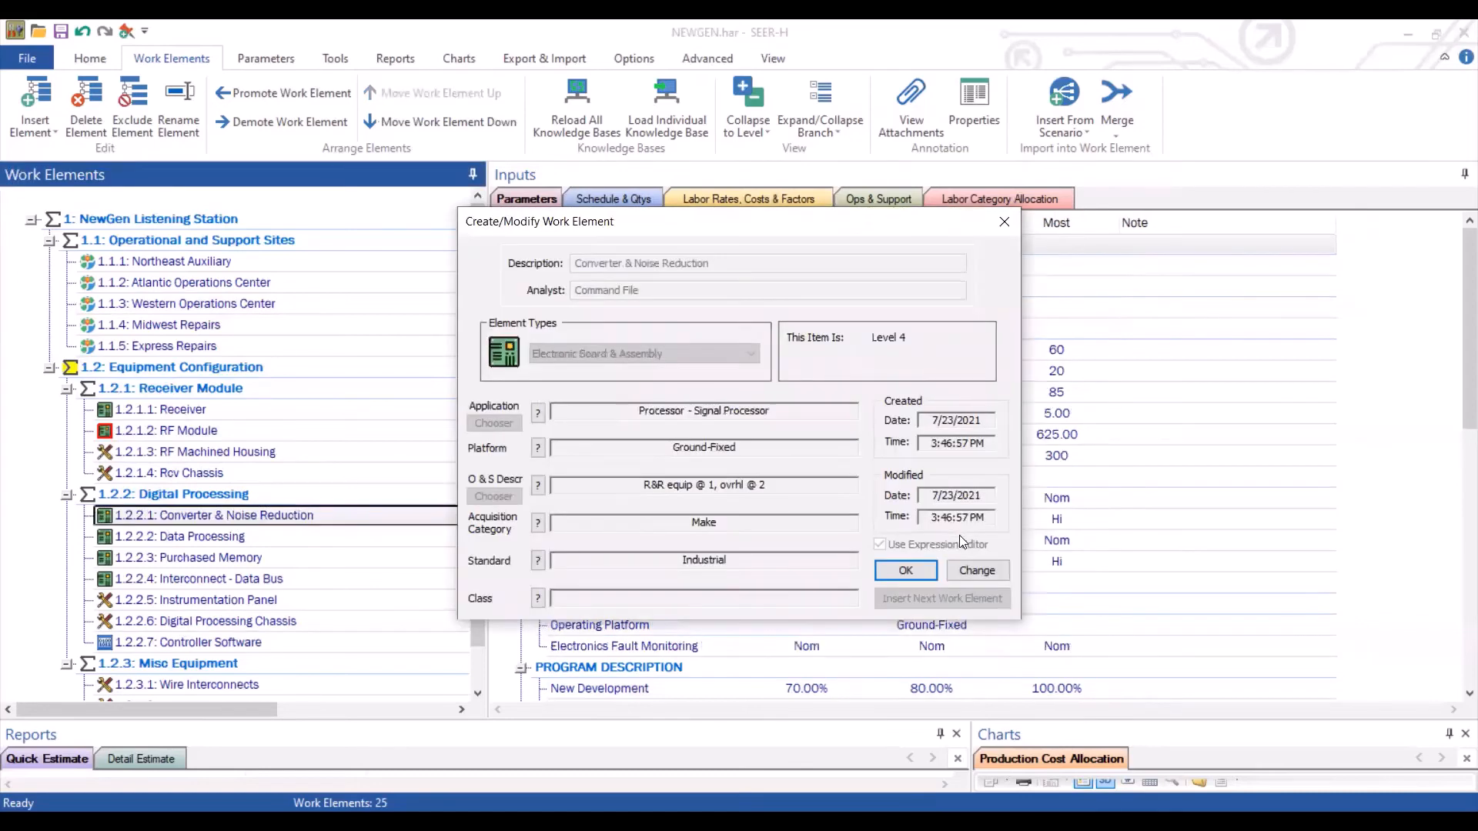
pyautogui.click(984, 569)
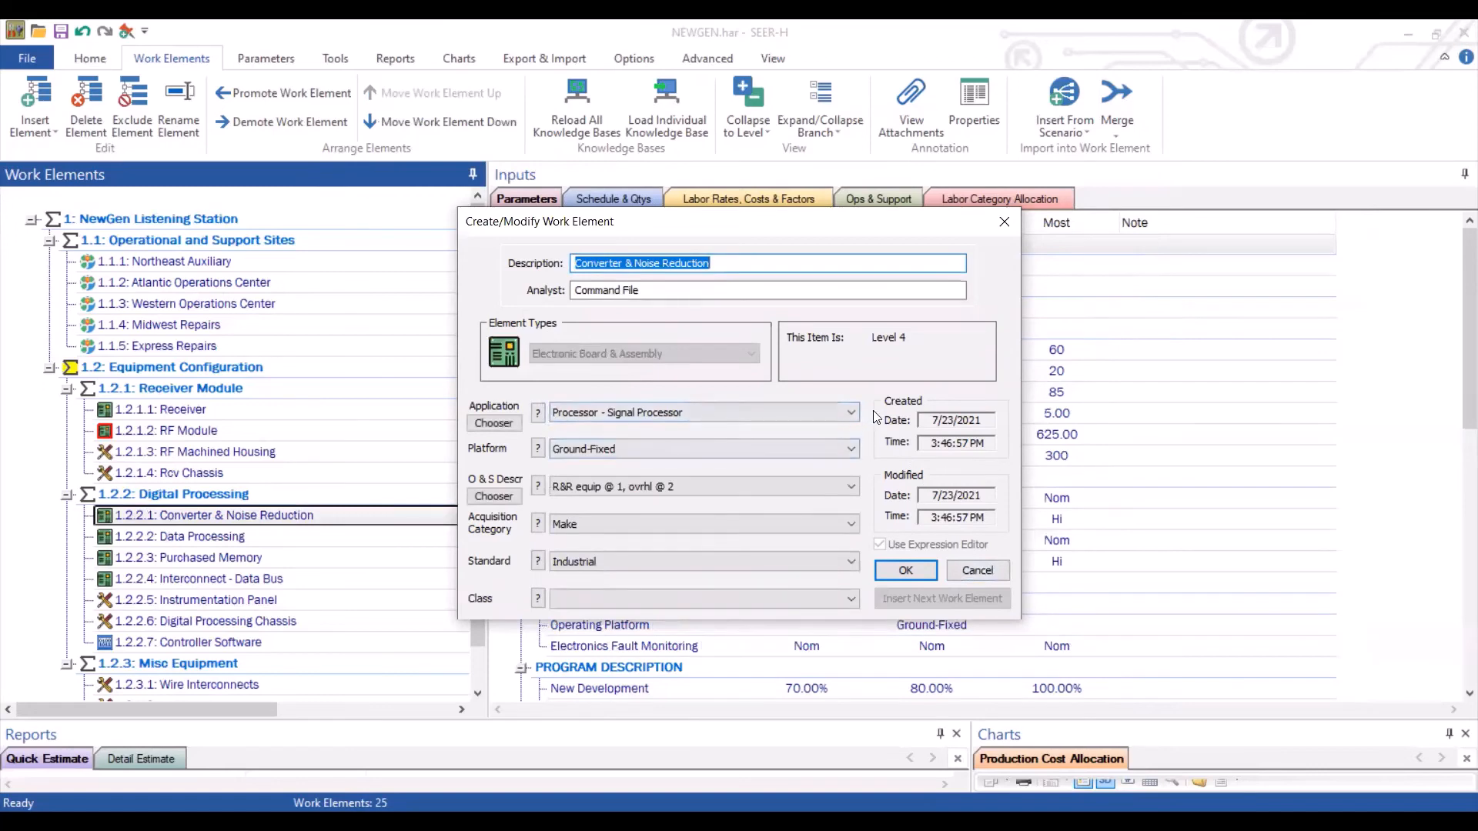
pyautogui.click(676, 410)
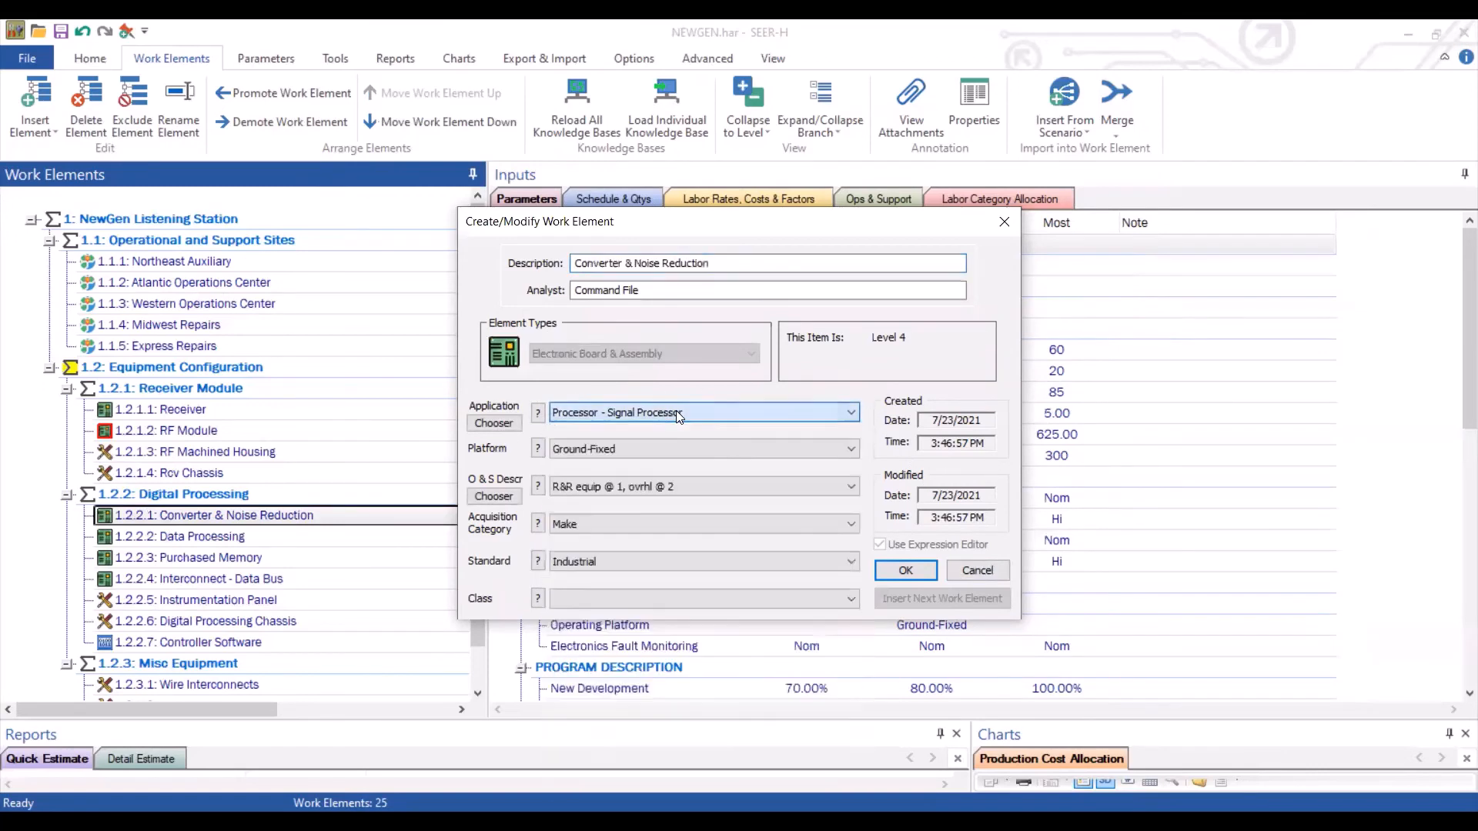
pyautogui.click(1003, 223)
pyautogui.click(1002, 223)
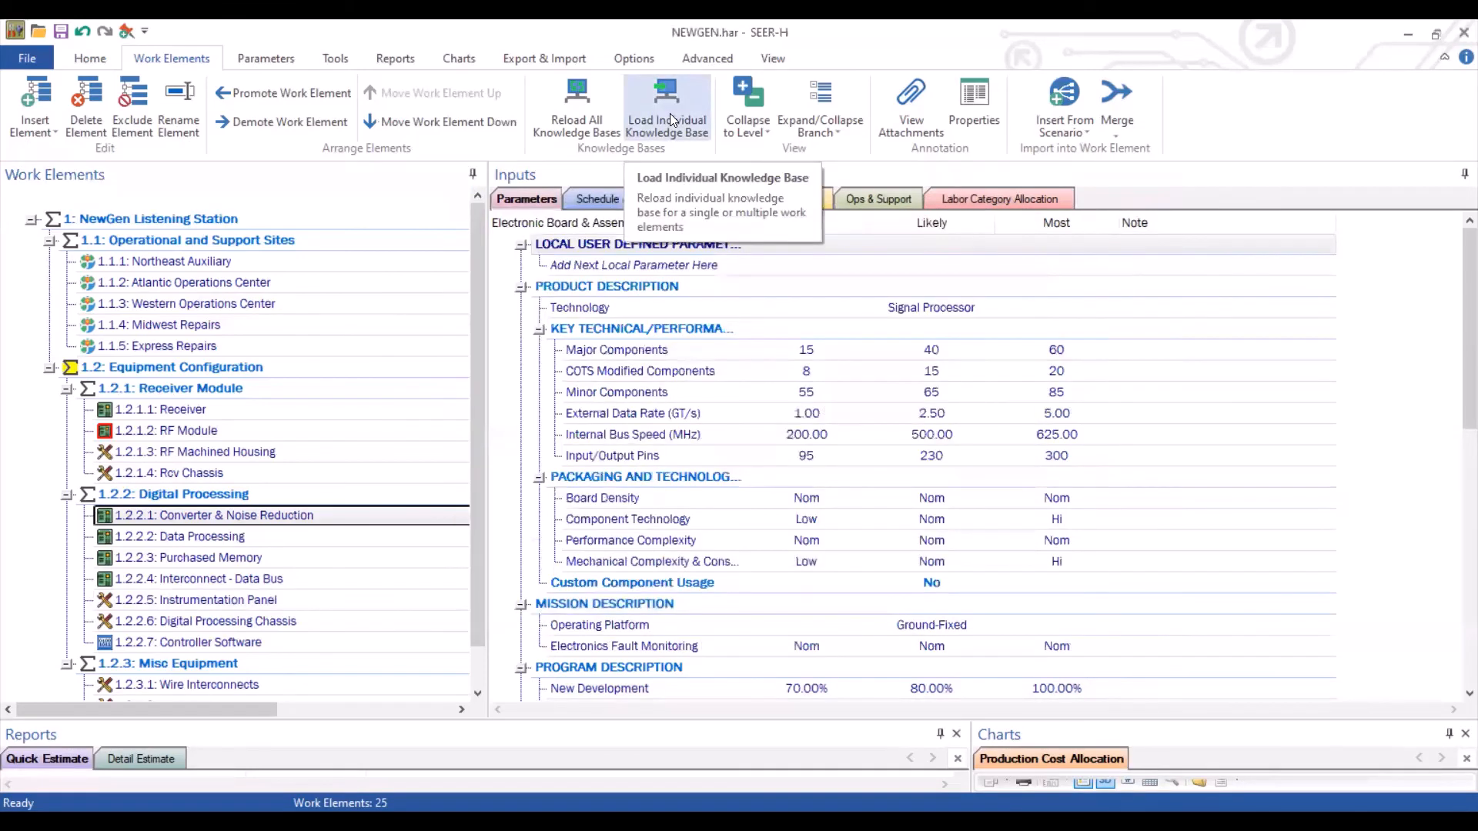
# Open the individual knowledge base loader for the Converter & Noise Reduction element
pyautogui.click(670, 115)
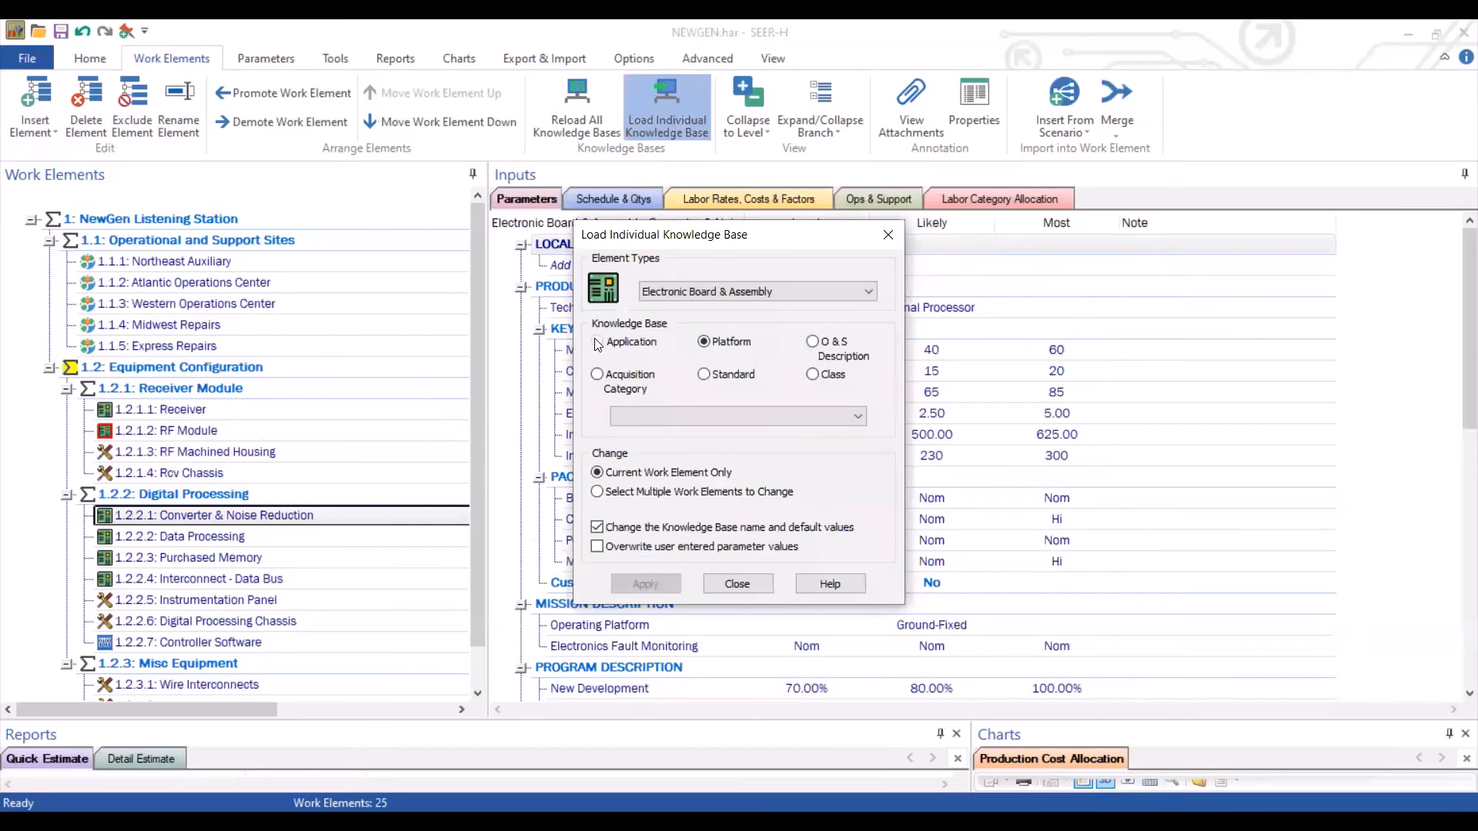